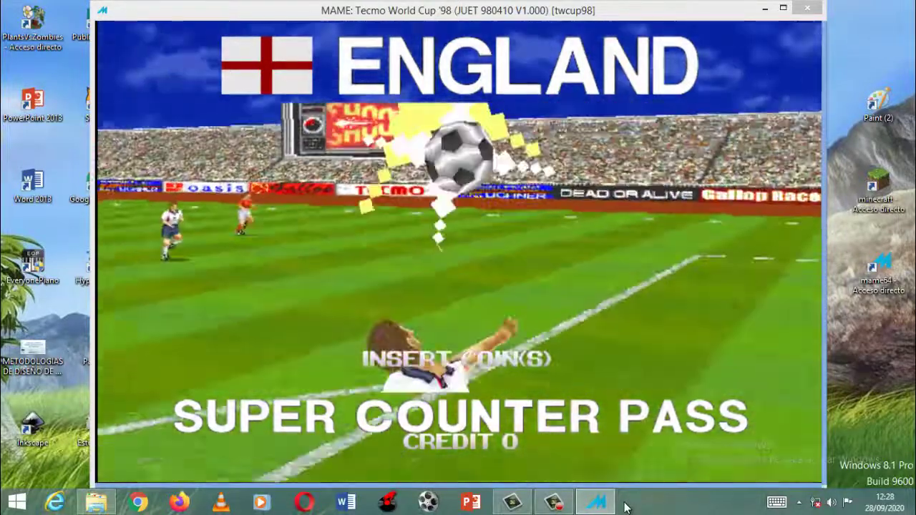
Exit the running Tecmo World Cup '98 game and select its entry in the list of available machines
key(Escape)
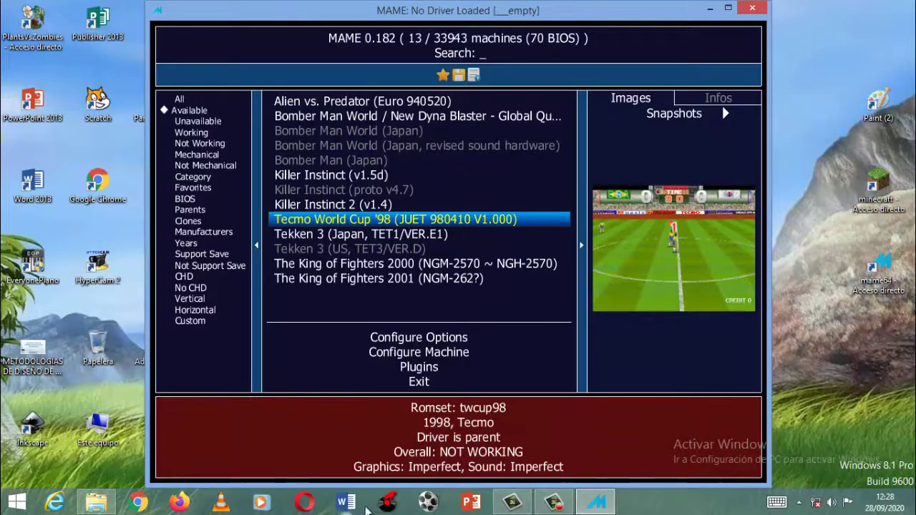
click(394, 235)
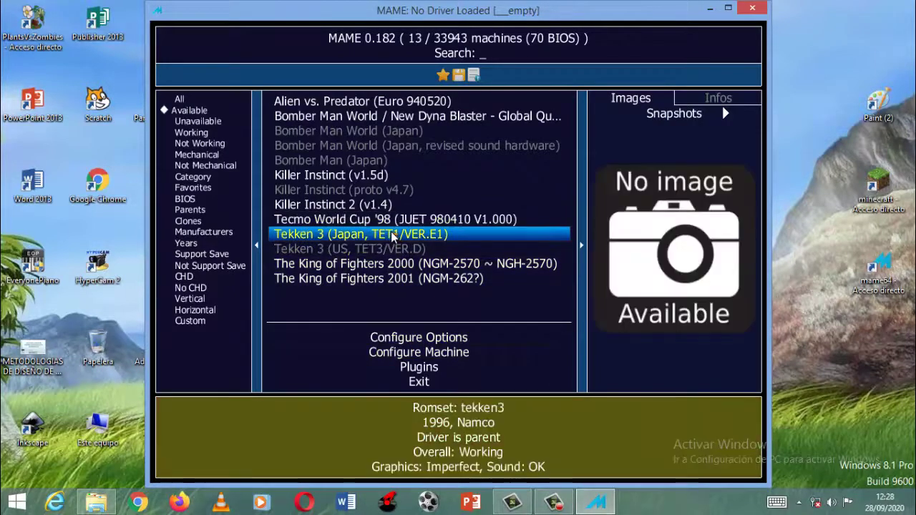
click(387, 219)
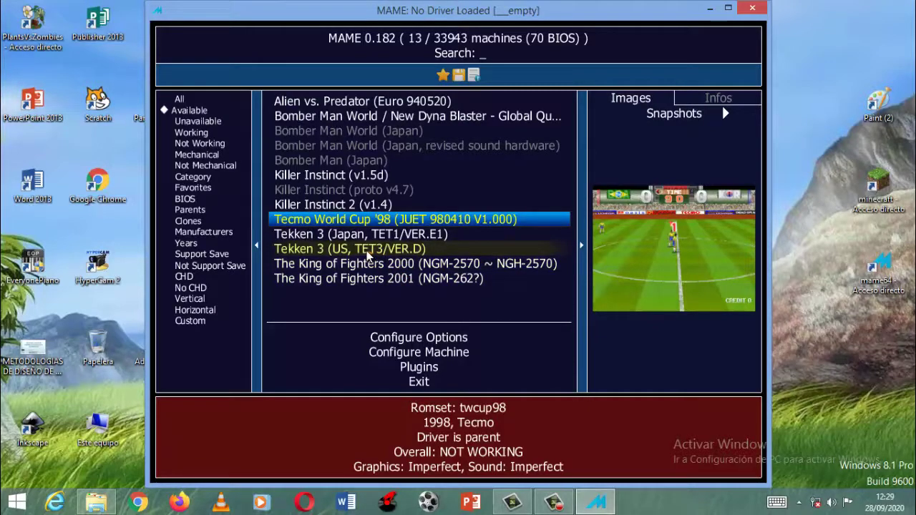
Try to launch Tekken 3 (US, TET3/VER.D), and reopen MAME with Tekken 3 (Japan, TET1/VER.E1) selected
double_click(367, 250)
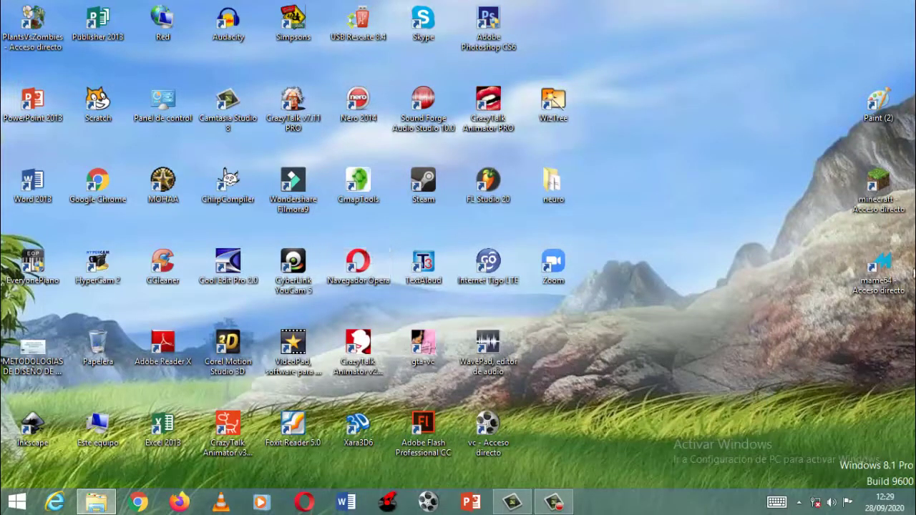
double_click(895, 281)
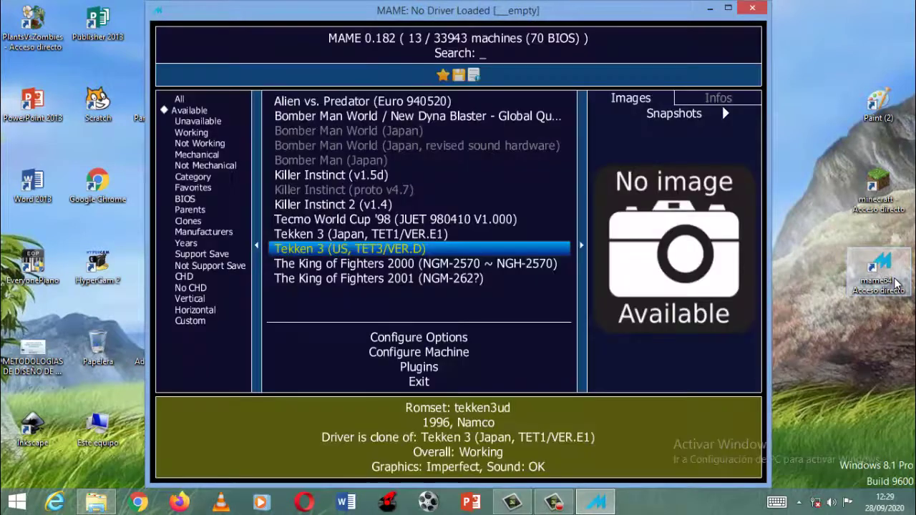
key(Up)
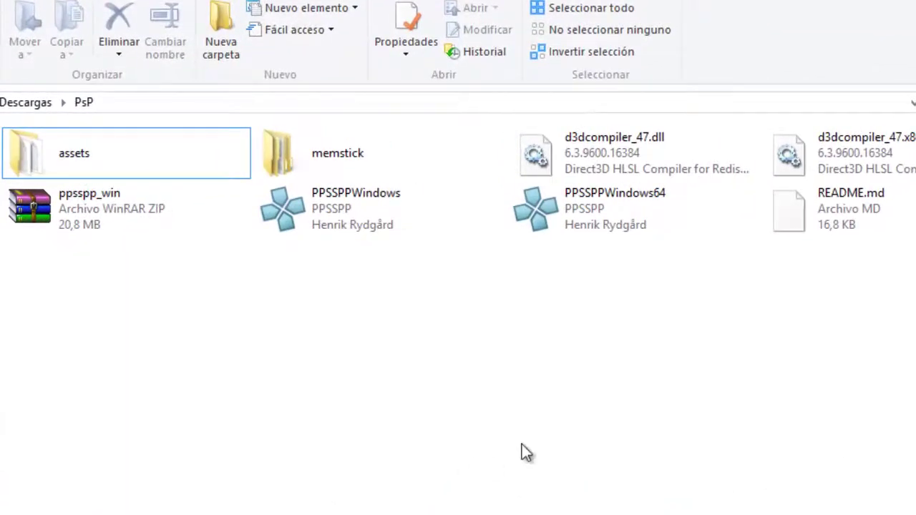
Switch to PPSSPP by running PPSSPPWindows64 from the PsP folder, and start Tekken 6 from the recent games
click(624, 233)
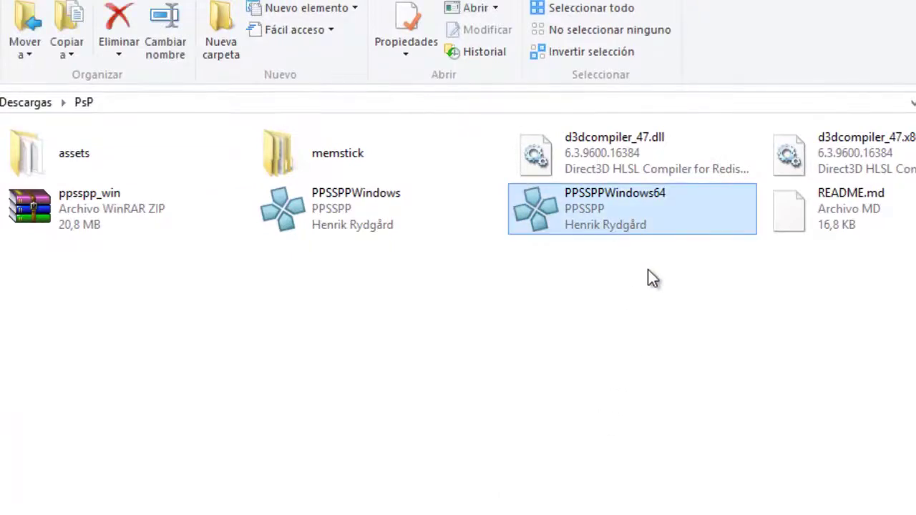
right_click(635, 221)
double_click(608, 214)
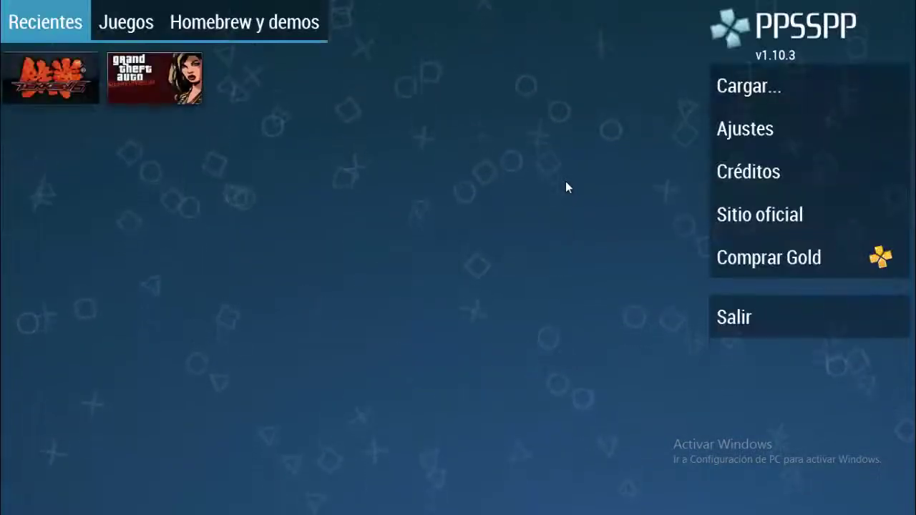
click(54, 73)
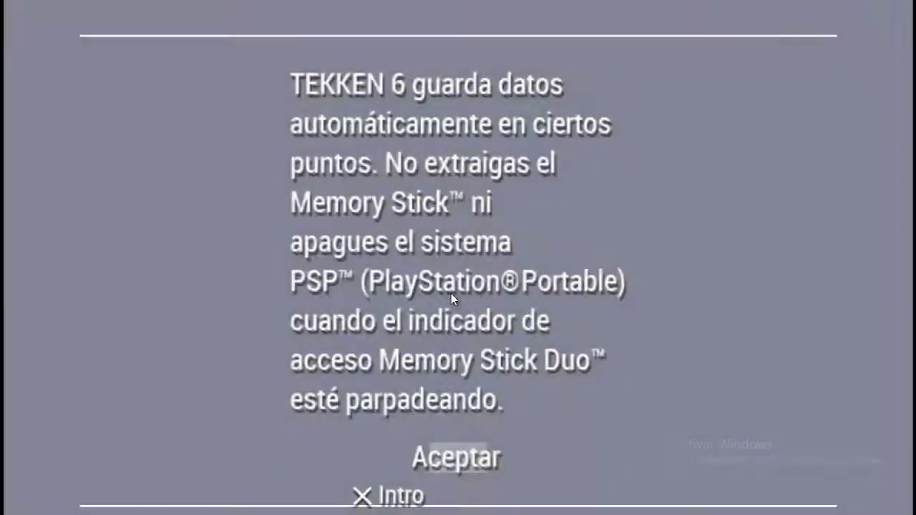
Pass Tekken 6's autosave notice and title screen, and start Arcade mode with Kazuya as the fighter
key(Return)
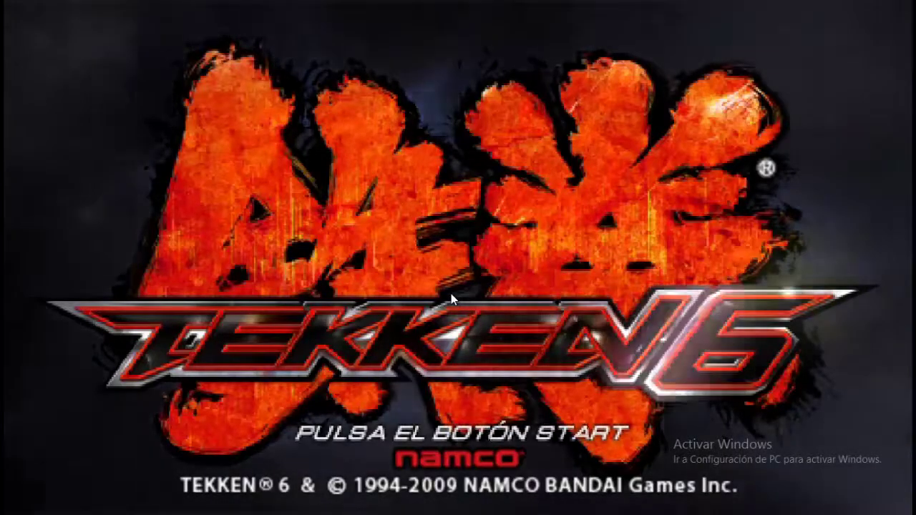
key(space)
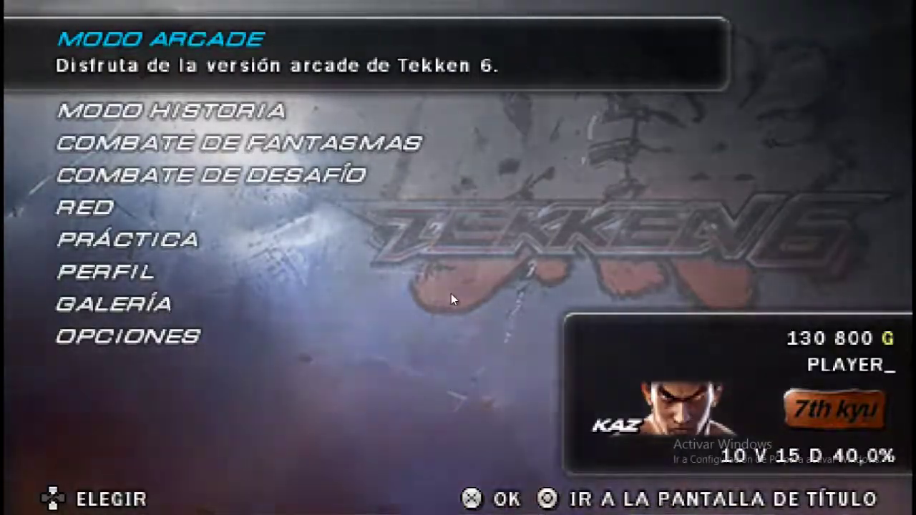
key(z)
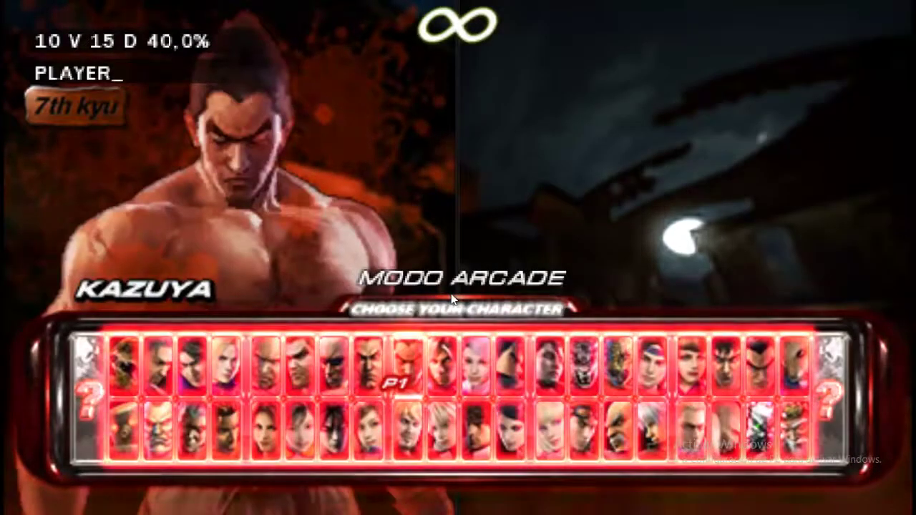
key(z)
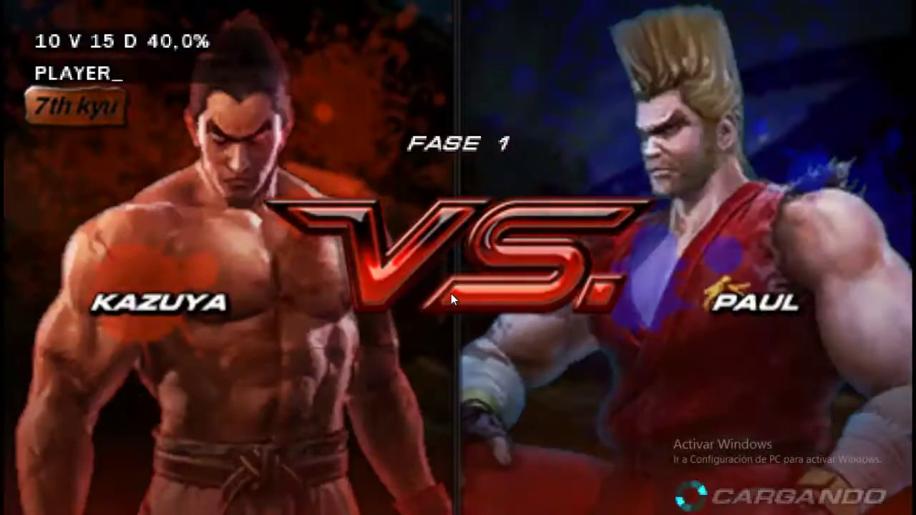
Leave the Tekken 6 match for the emulator's main menu and quit PPSSPP
key(Escape)
key(Escape)
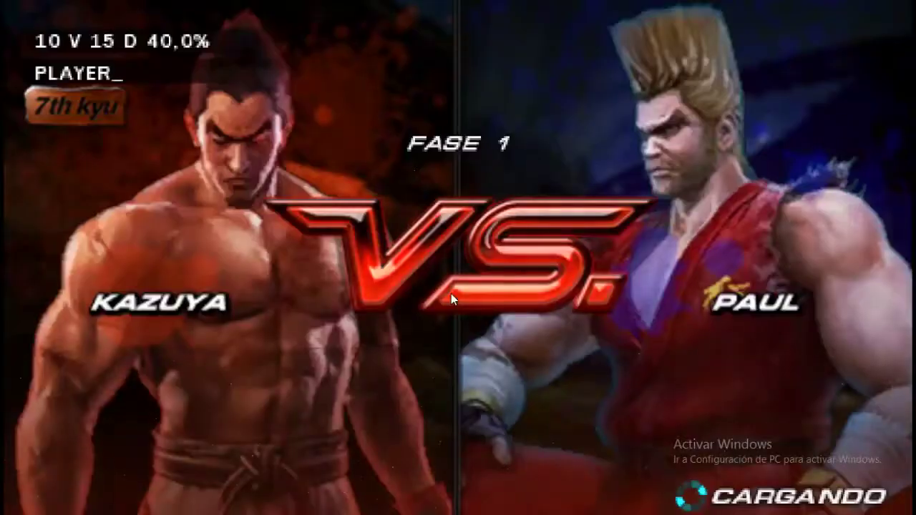
key(Escape)
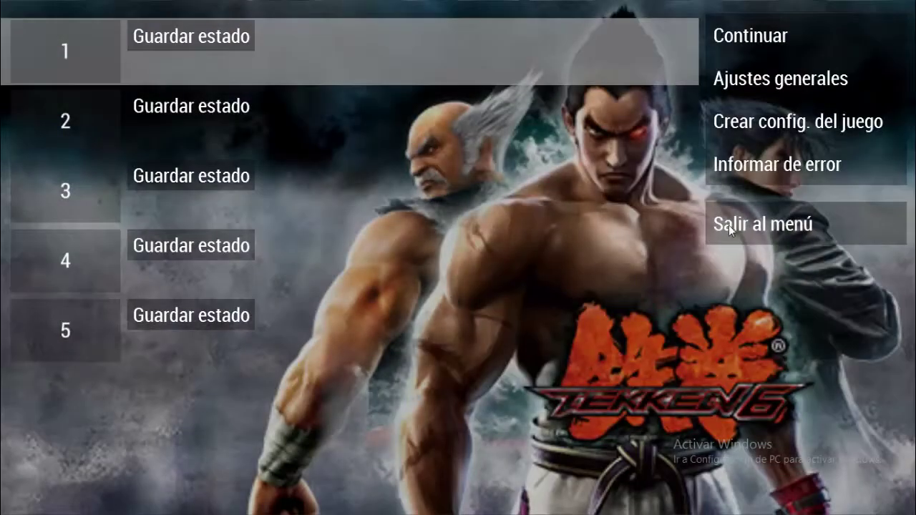
click(729, 224)
click(746, 304)
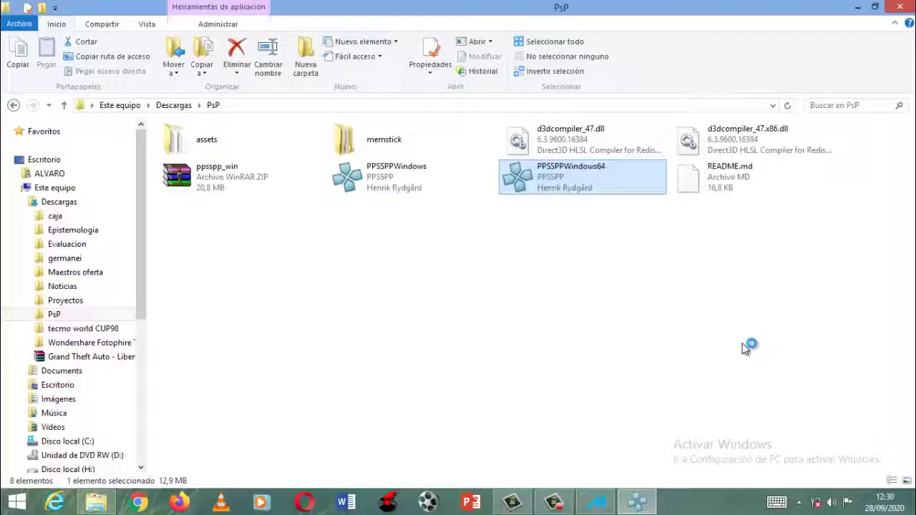
Switch back to MAME, try to launch Tekken 3 (Japan, TET1/VER.E1), and dismiss the resulting message
click(598, 504)
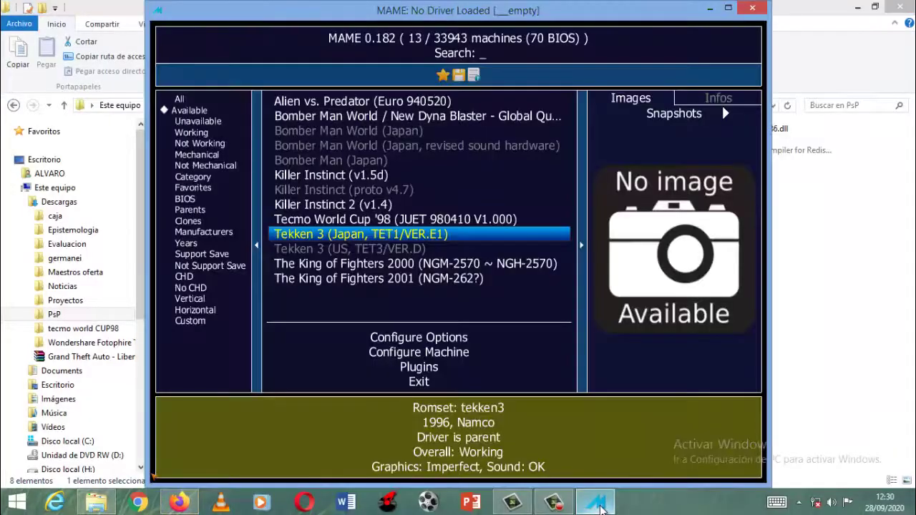
double_click(370, 241)
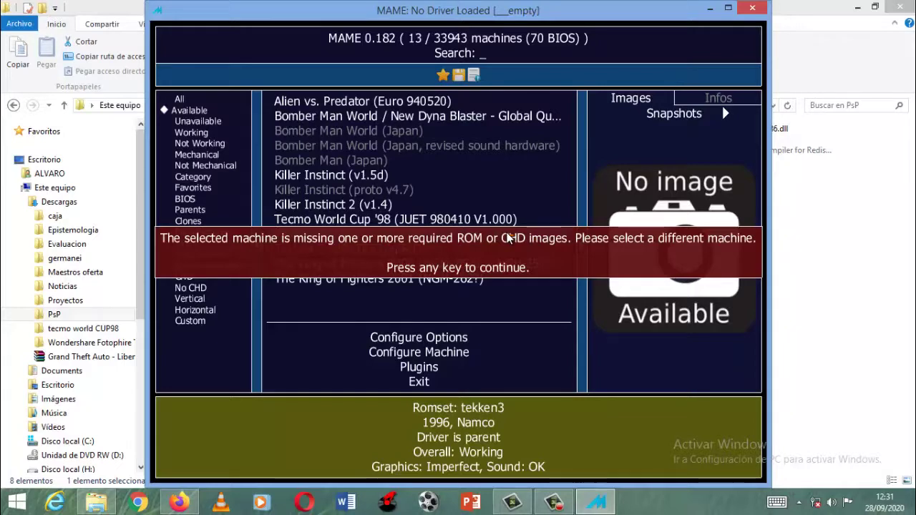
click(524, 308)
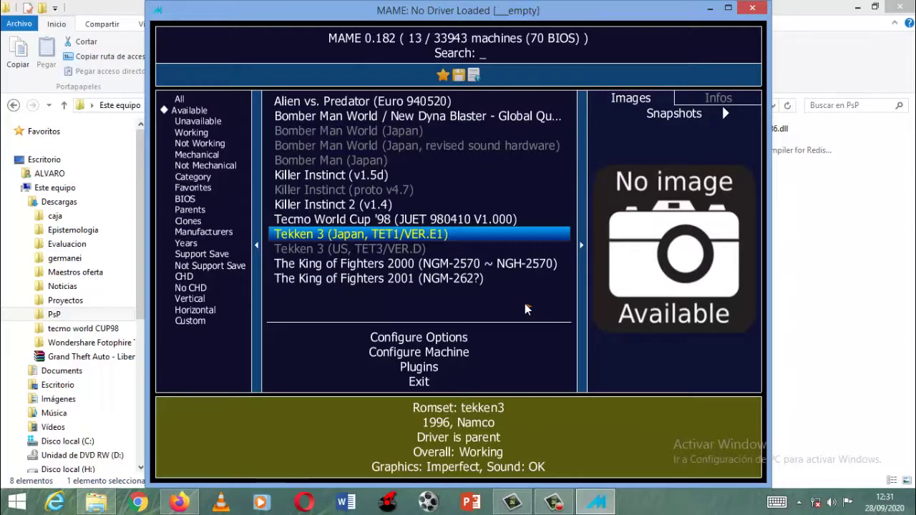
Launch Bomber Man World / New Dyna Blaster - Global Quest, insert one credit, and start a one-player normal game
double_click(342, 120)
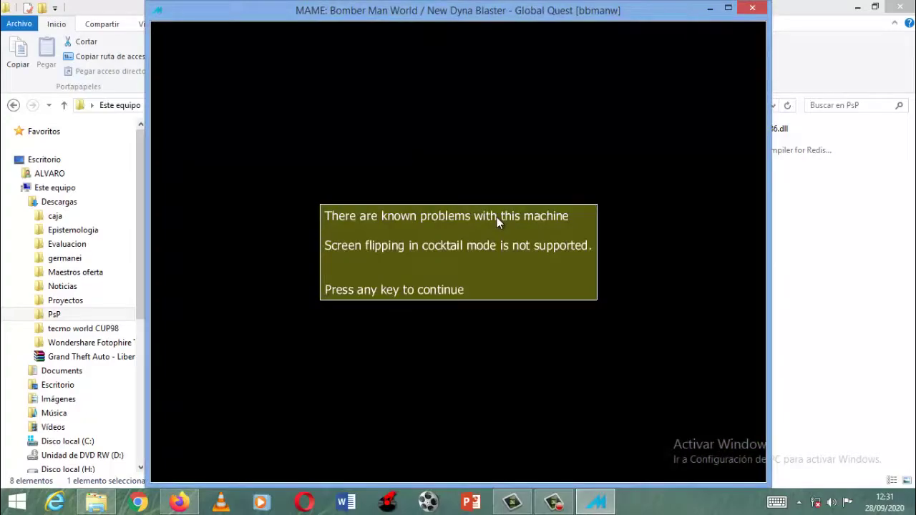
key(Return)
key(Return)
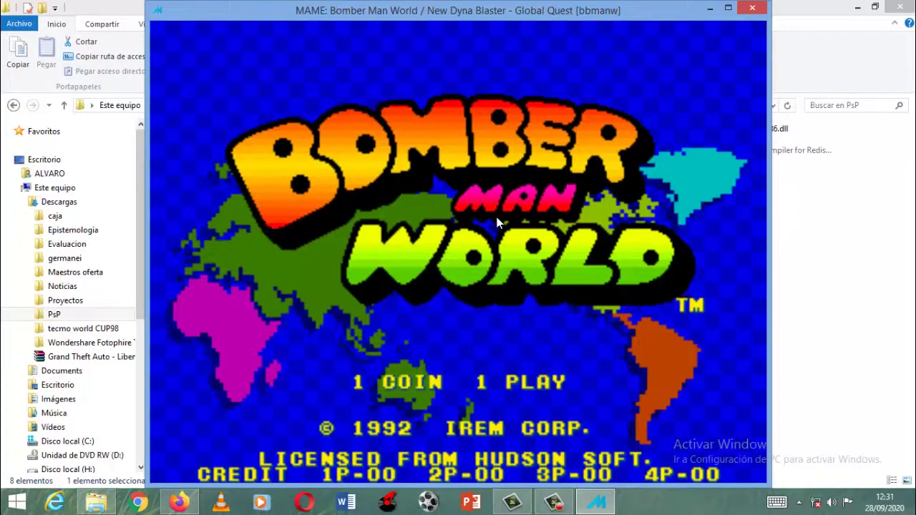
key(5)
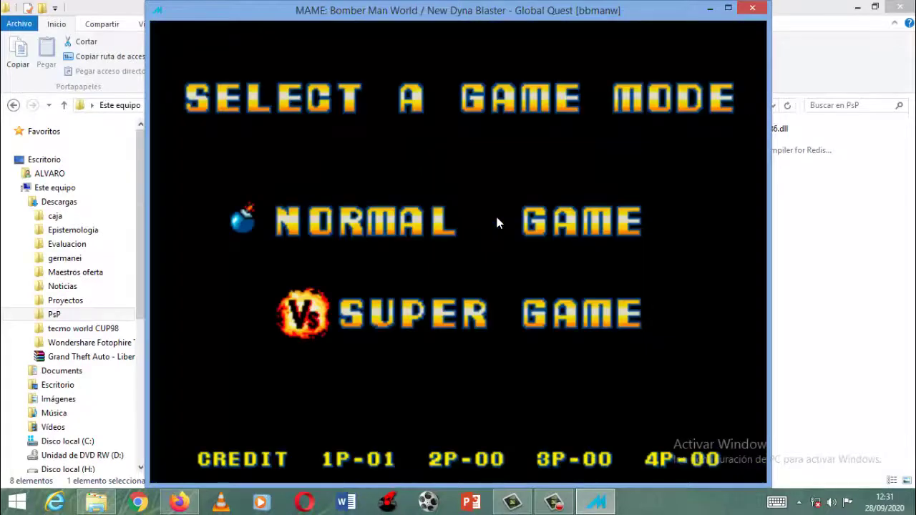
key(1)
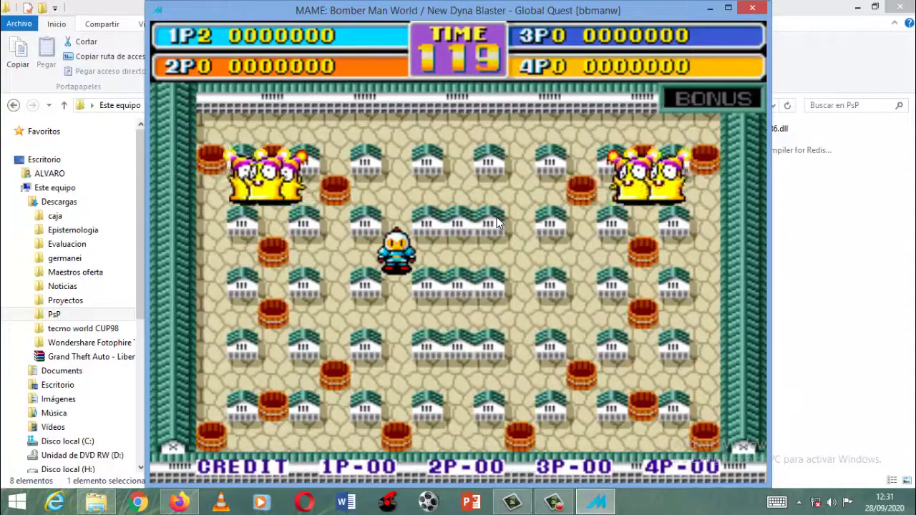
Move Bomberman around the first stage to test the controls, and exit to the machine list
key(ctrl)
key(Down)
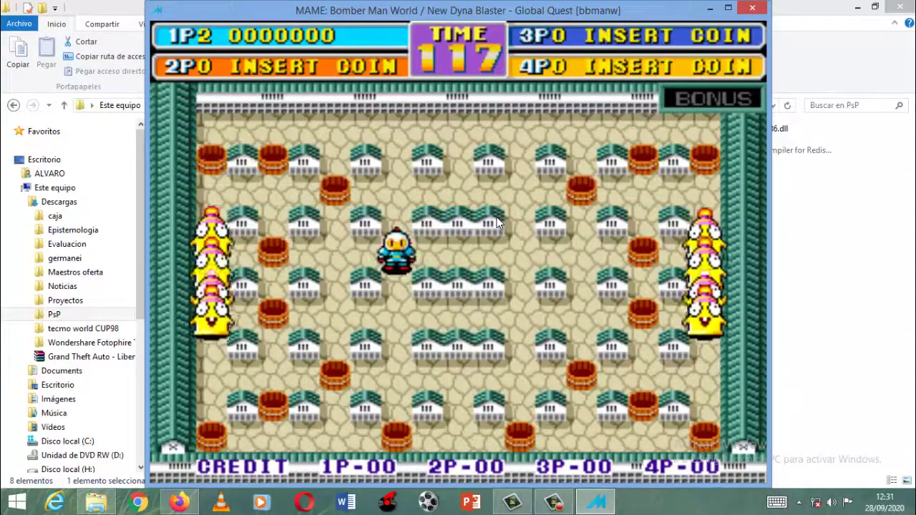
key(Right)
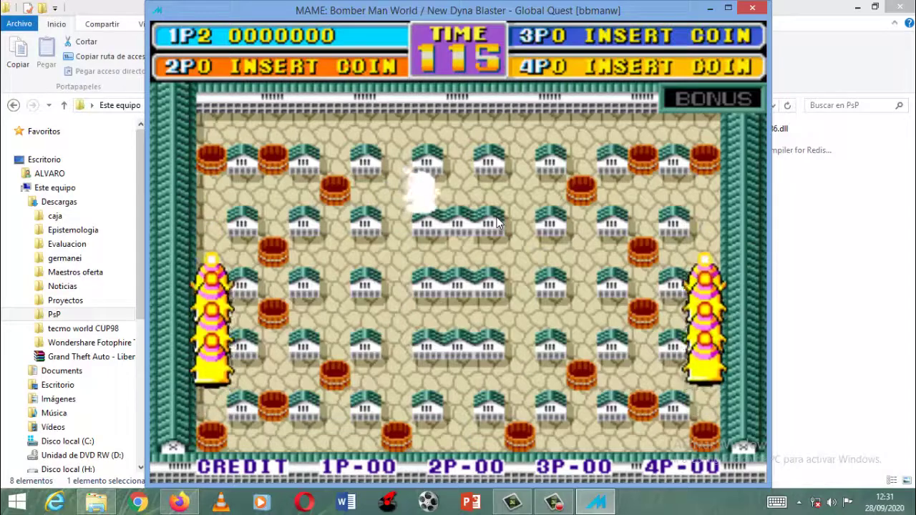
key(Up)
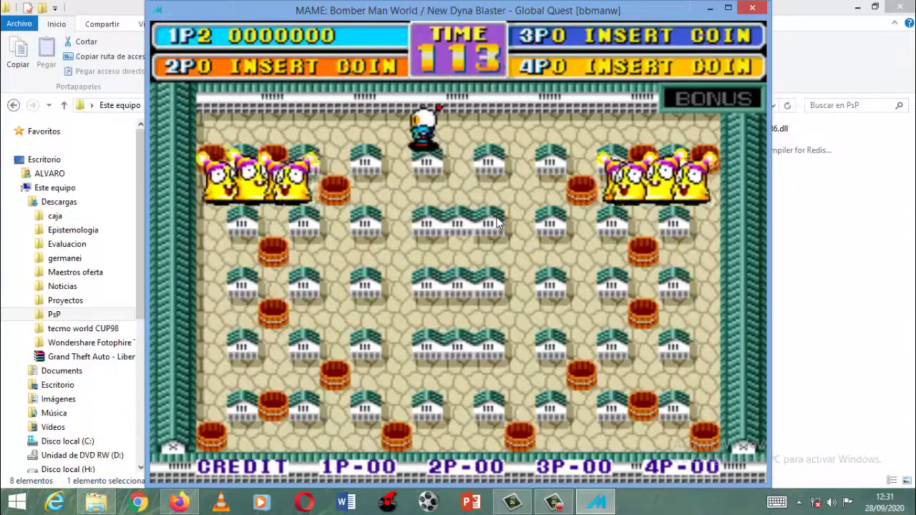
key(Left)
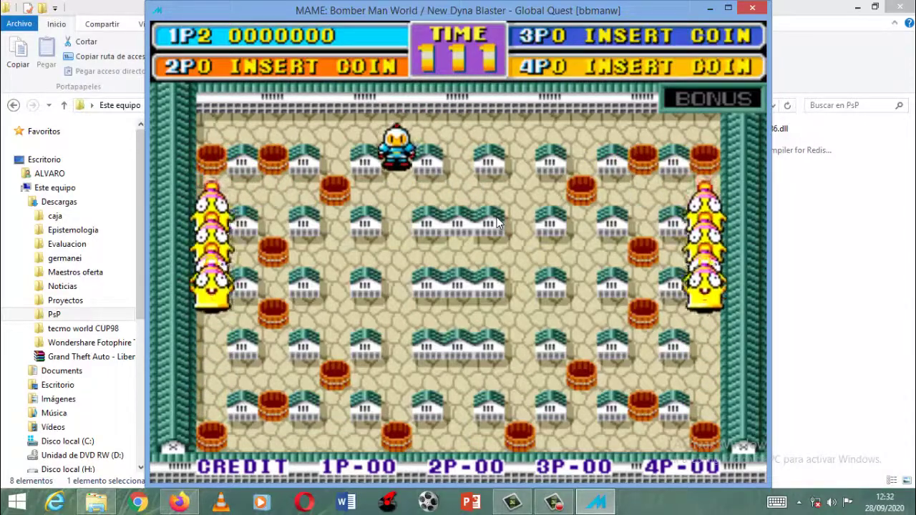
key(Right)
key(Down)
key(Down)
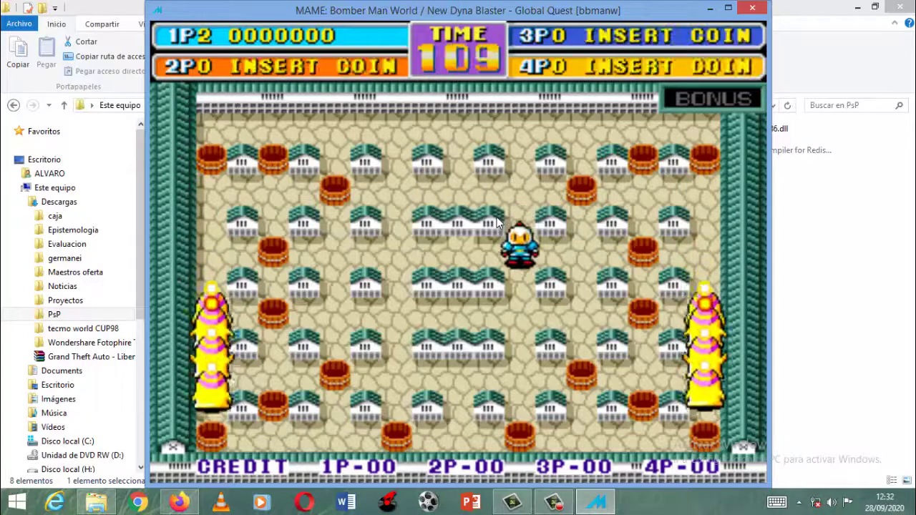
key(Right)
key(Escape)
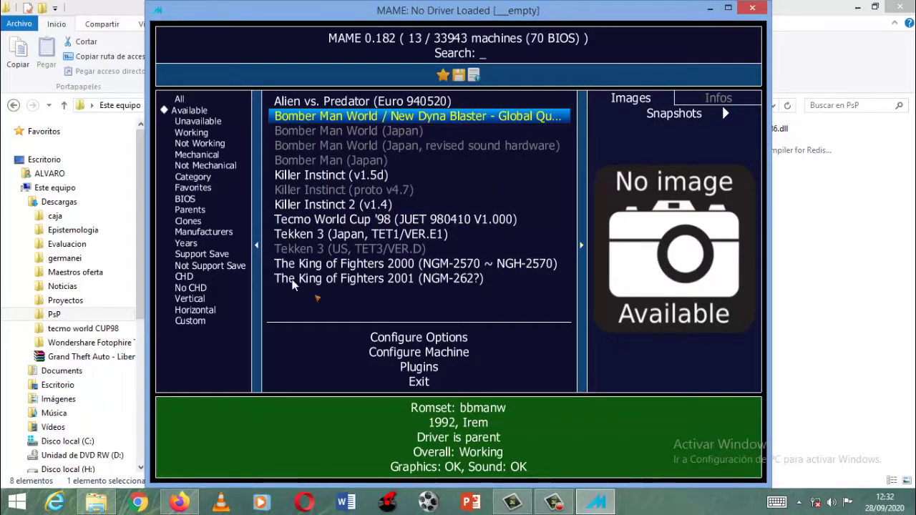
Try again to launch Tekken 3 (Japan, TET1/VER.E1) from the machine list
click(368, 236)
click(368, 235)
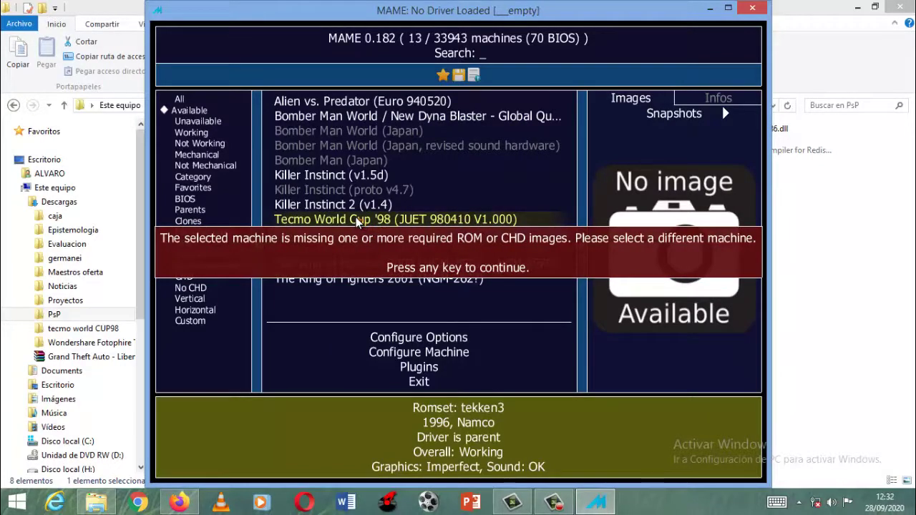
key(Escape)
Launch Tecmo World Cup '98 (JUET 980410 V1.000) with the EPR-17952A (USA 95/04/25) BIOS
double_click(390, 221)
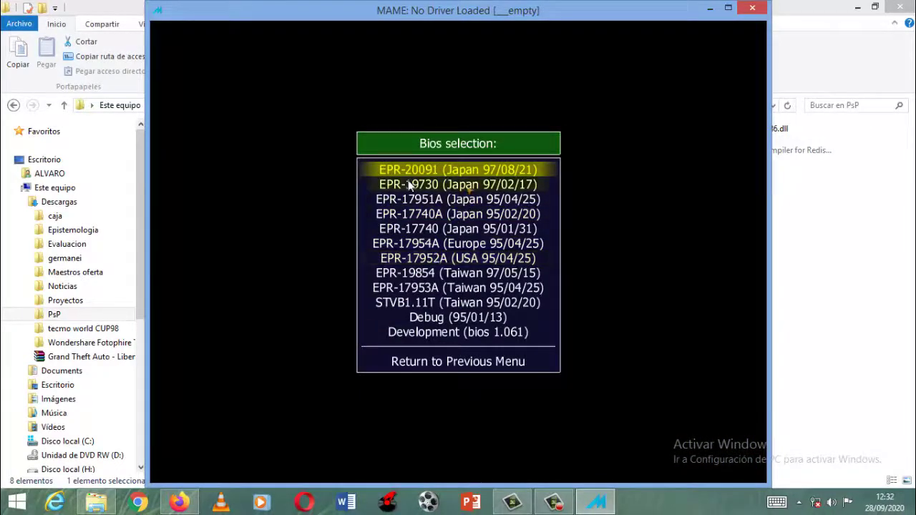
double_click(475, 259)
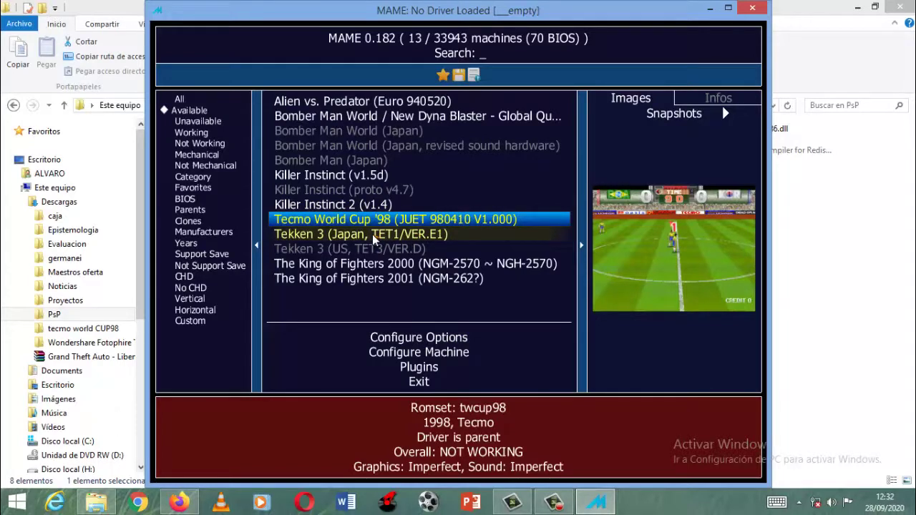
Open the Windows System Information window by running msinfo32
key(super+r)
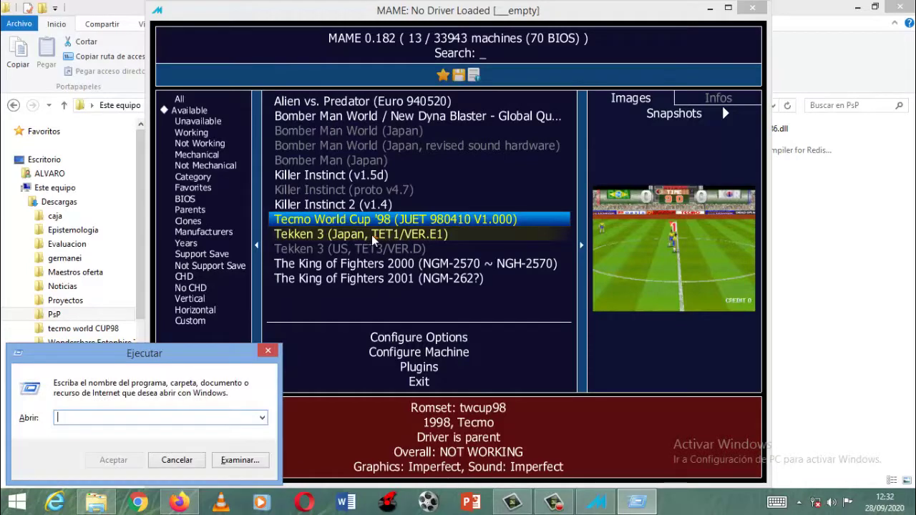
text(ms)
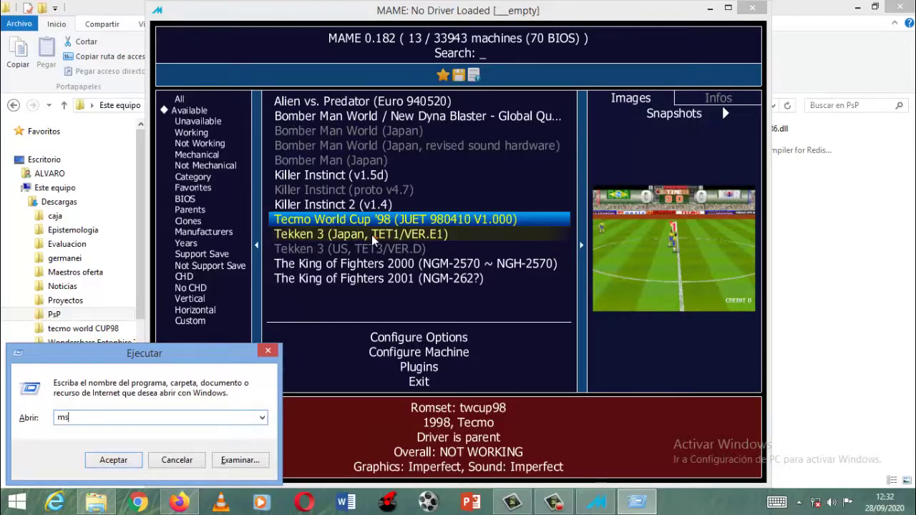
text(info32)
key(Return)
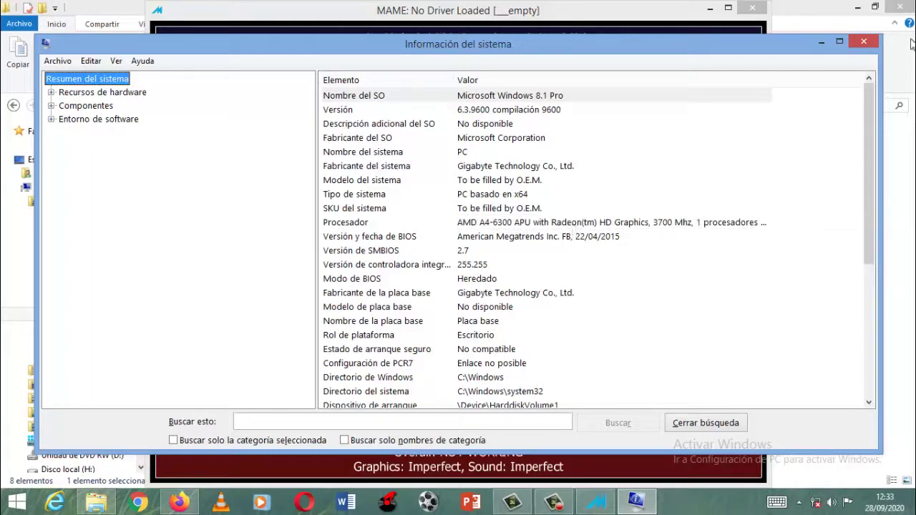
Close the System Information window, review MAME's general video options, and save the configuration
click(864, 44)
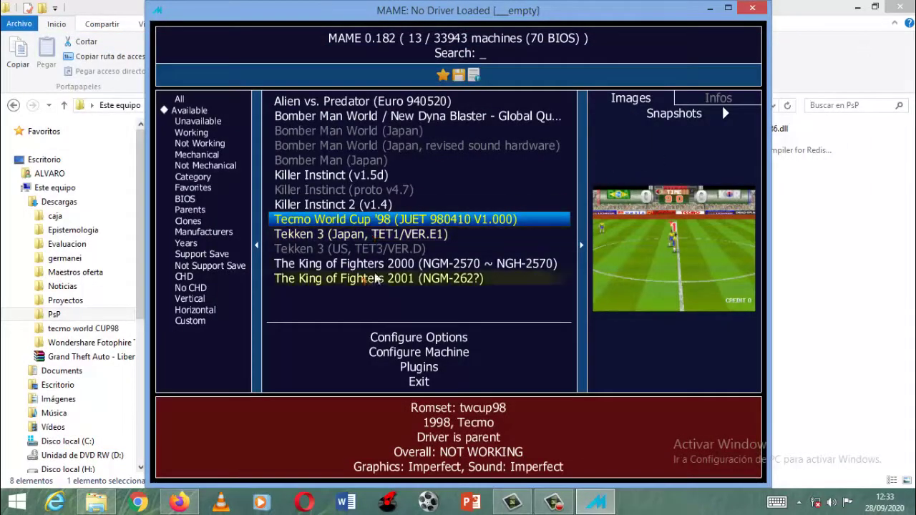
click(417, 337)
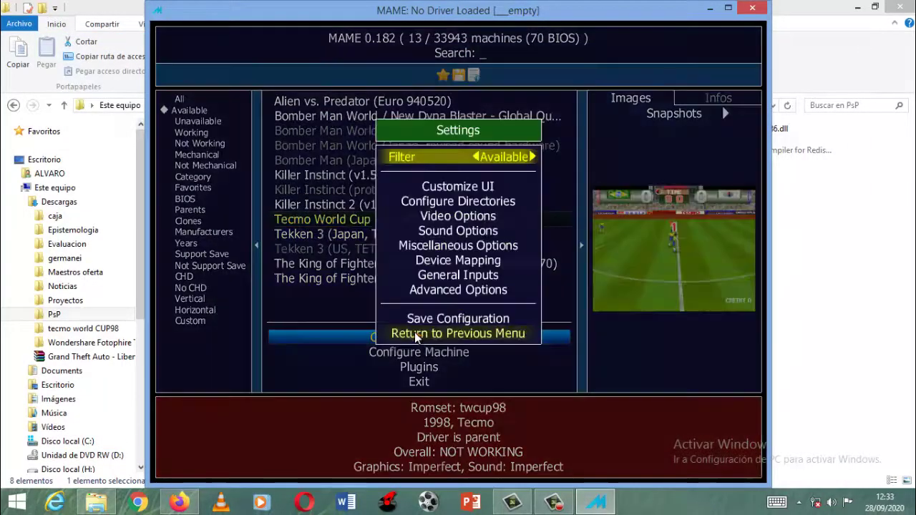
click(423, 222)
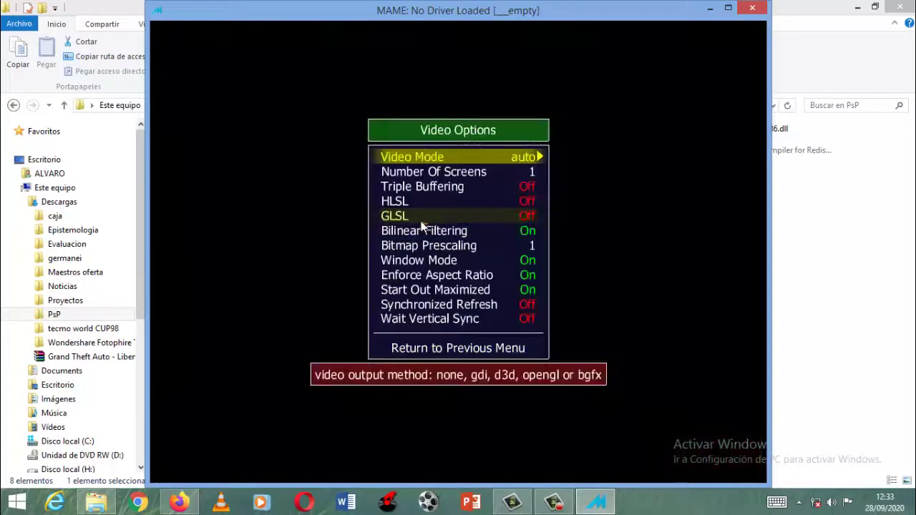
click(423, 348)
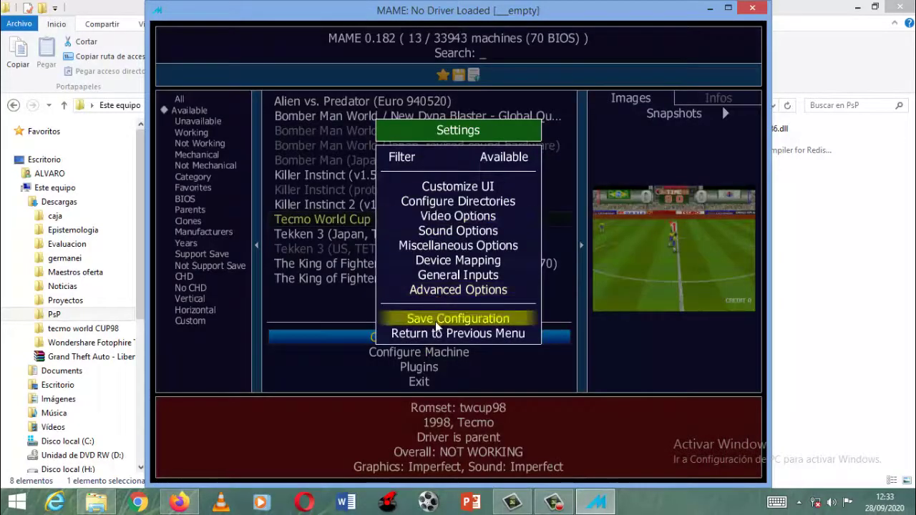
click(435, 320)
click(435, 333)
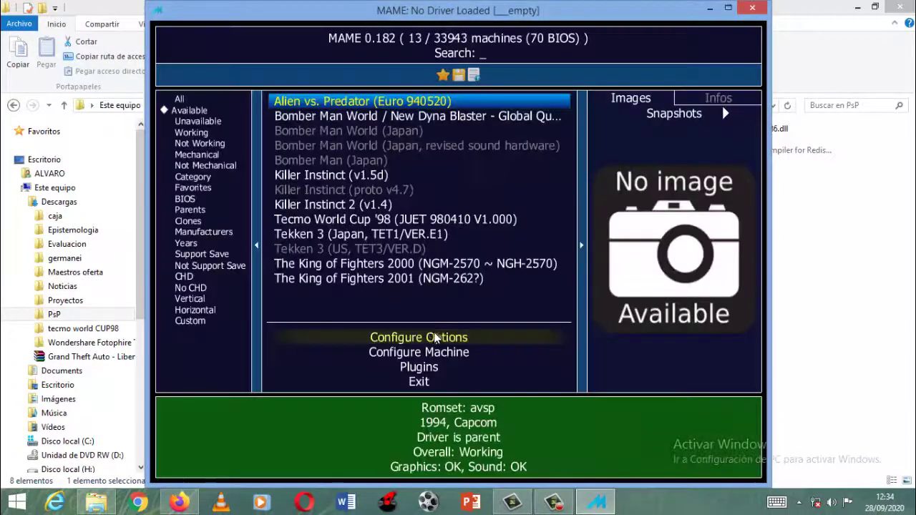
Review the machine-specific video options for Alien vs. Predator (Euro 940520) and save its machine configuration
click(431, 351)
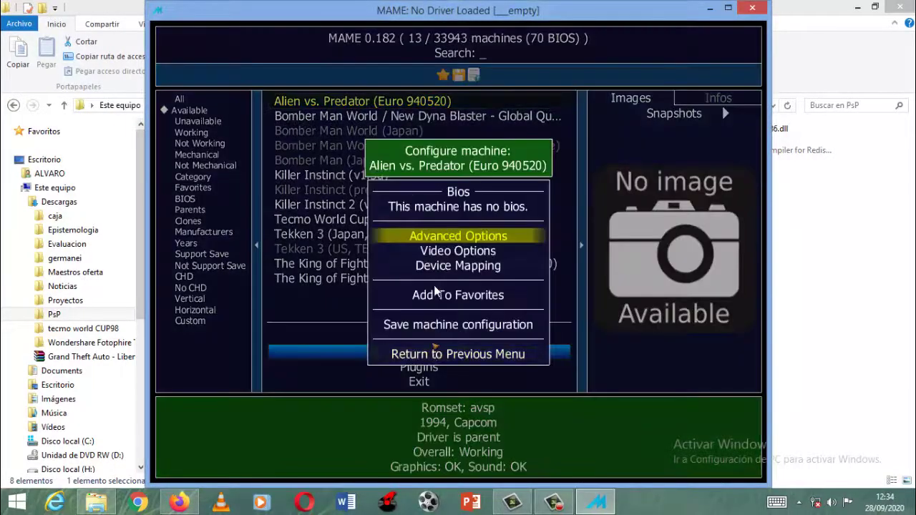
click(428, 252)
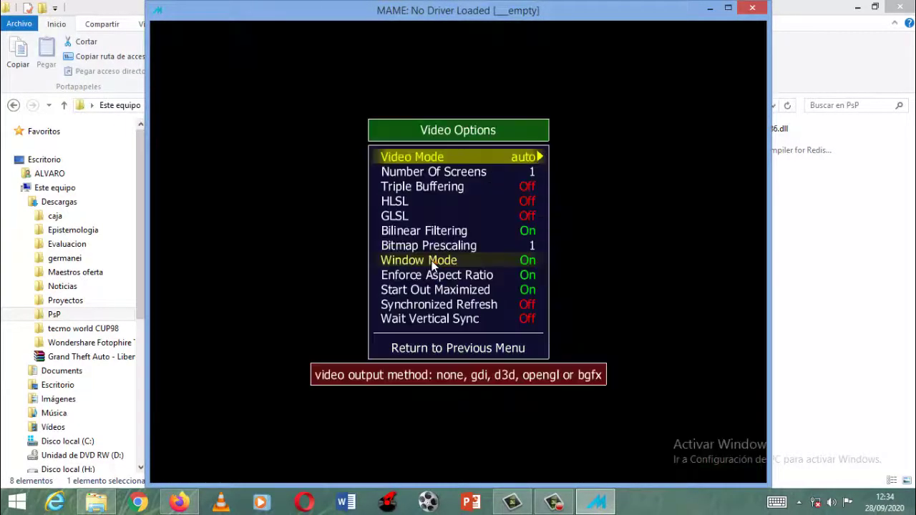
click(451, 349)
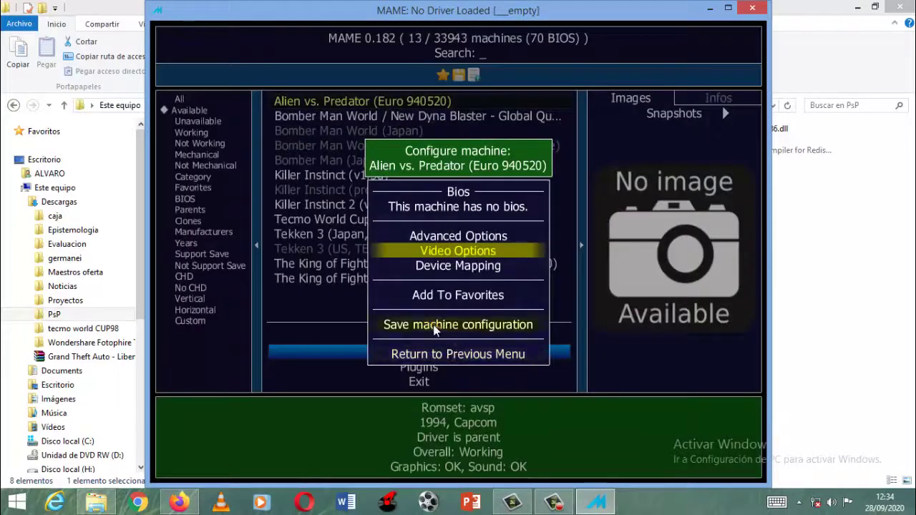
click(429, 325)
click(434, 354)
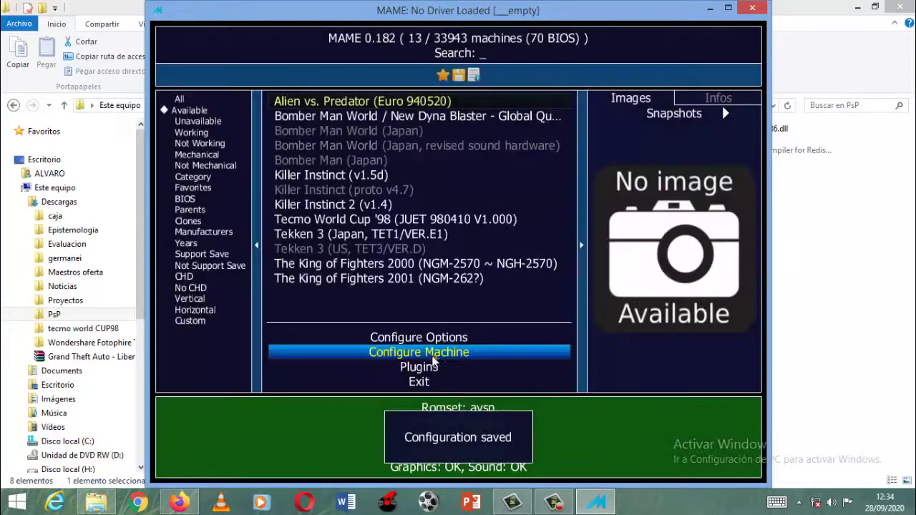
Launch Tecmo World Cup '98 again with the EPR-17952A (USA 95/04/25) BIOS
double_click(361, 219)
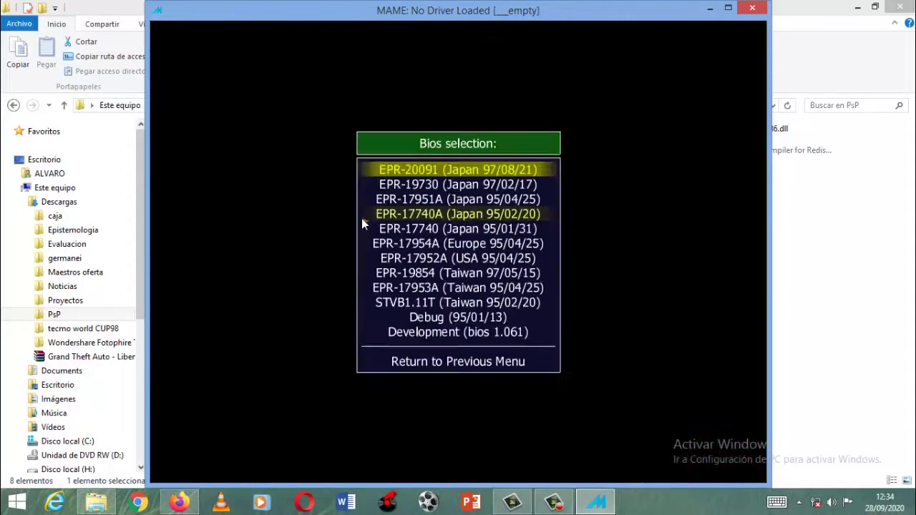
click(420, 261)
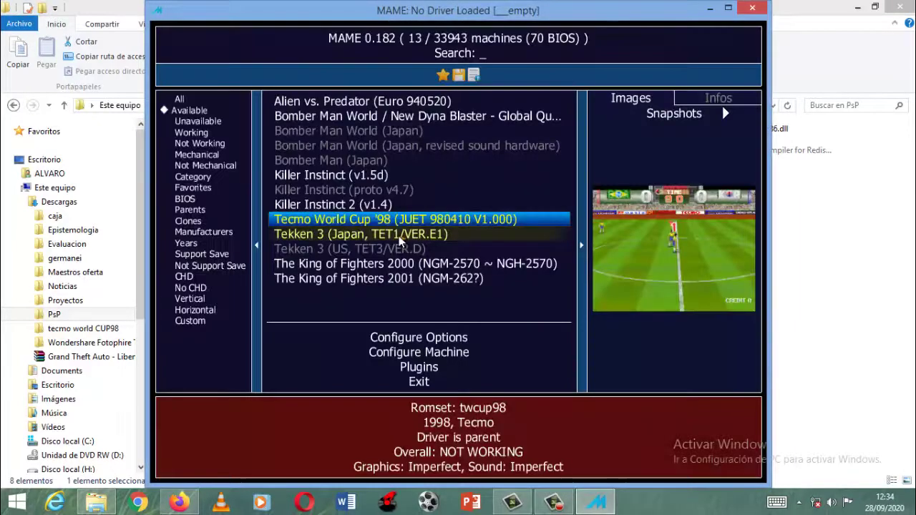
Review the machine-specific video options for Tecmo World Cup '98, including Window Mode, and return to the machine list
click(438, 352)
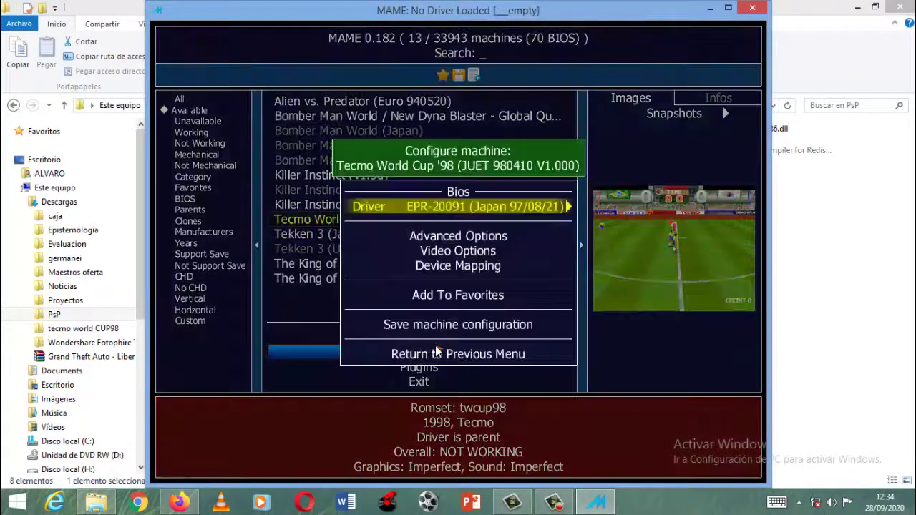
click(434, 257)
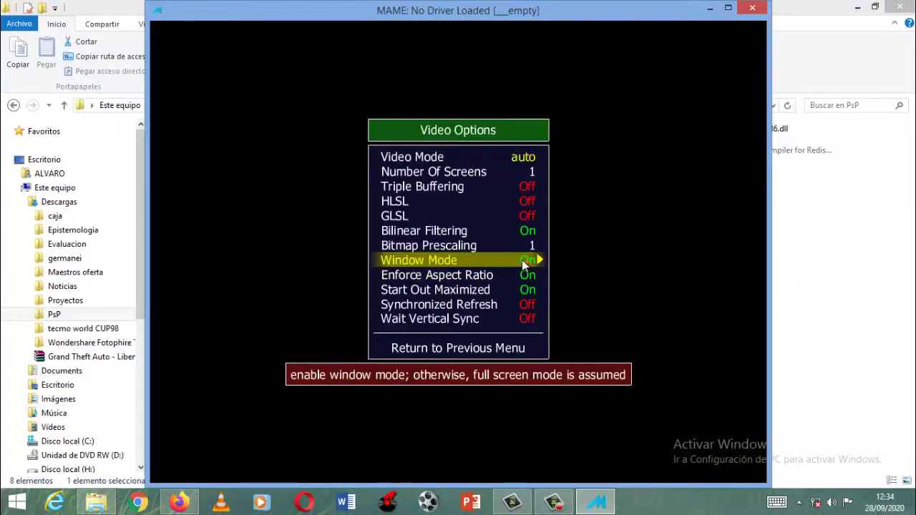
click(457, 347)
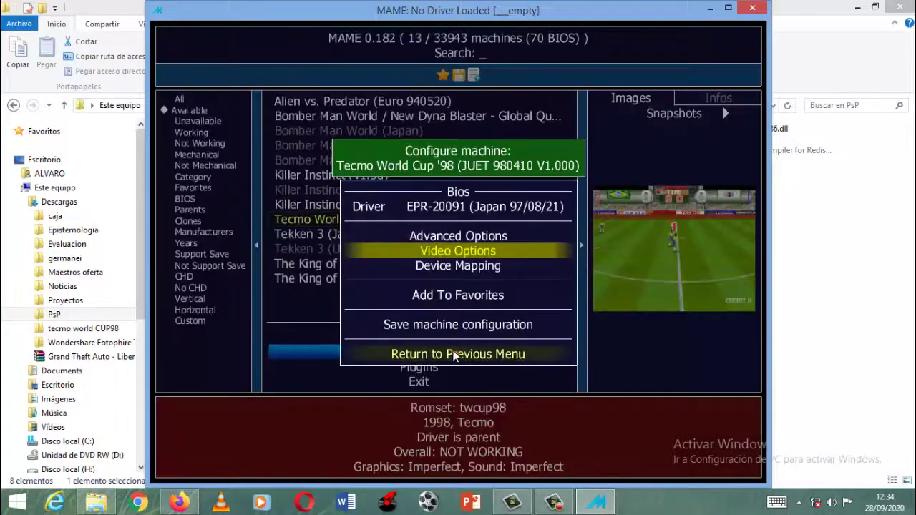
click(420, 333)
click(419, 353)
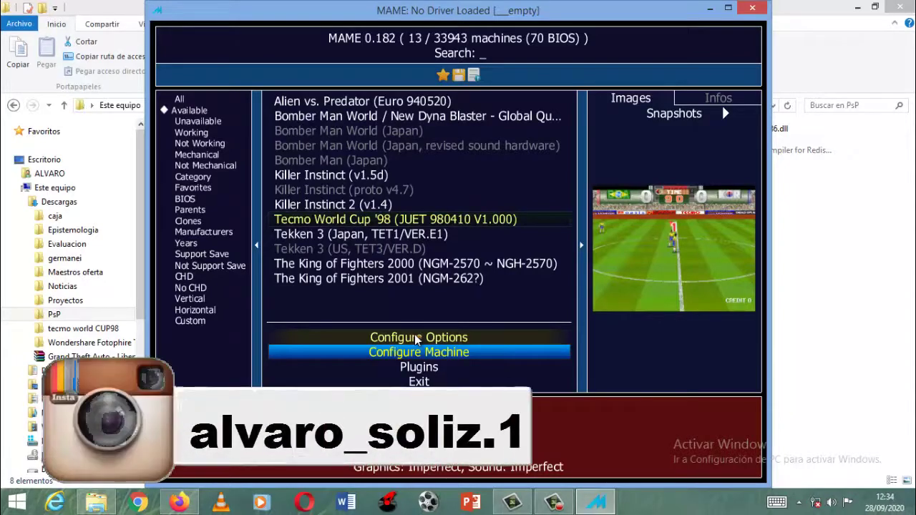
Launch The King of Fighters 2000 (NGM-2570 ~ NGH-2570), insert credits, and start a one-player game
double_click(358, 264)
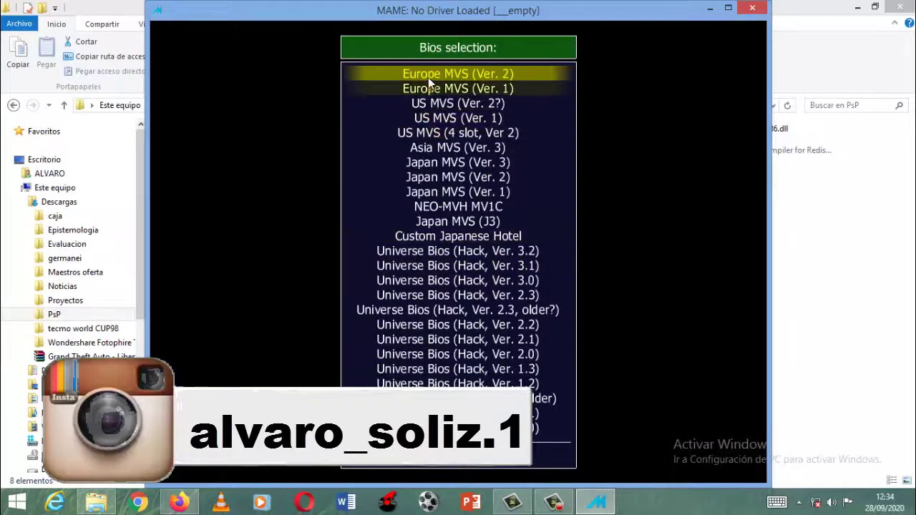
key(Escape)
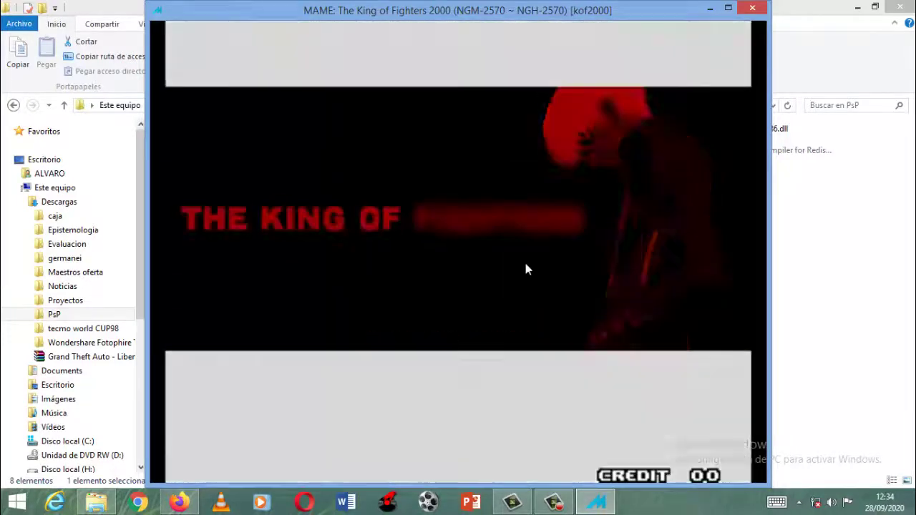
key(5)
key(5)
key(5)
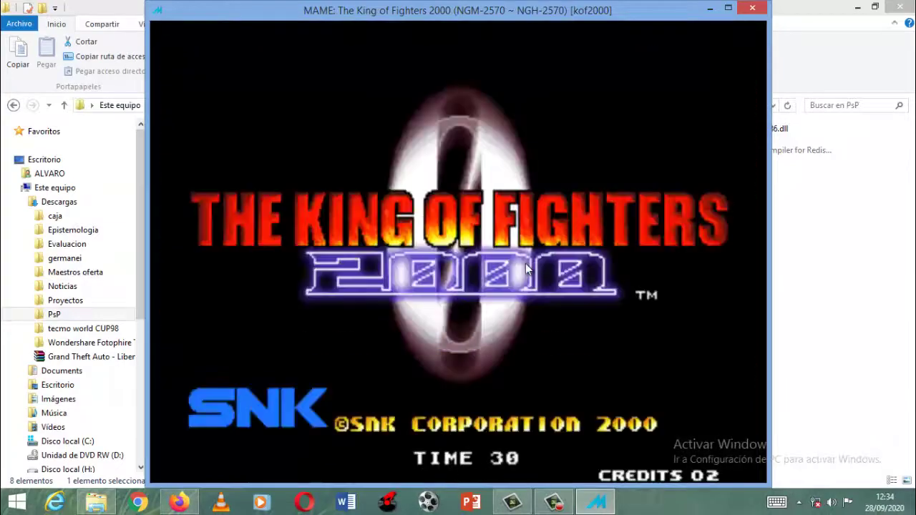
key(1)
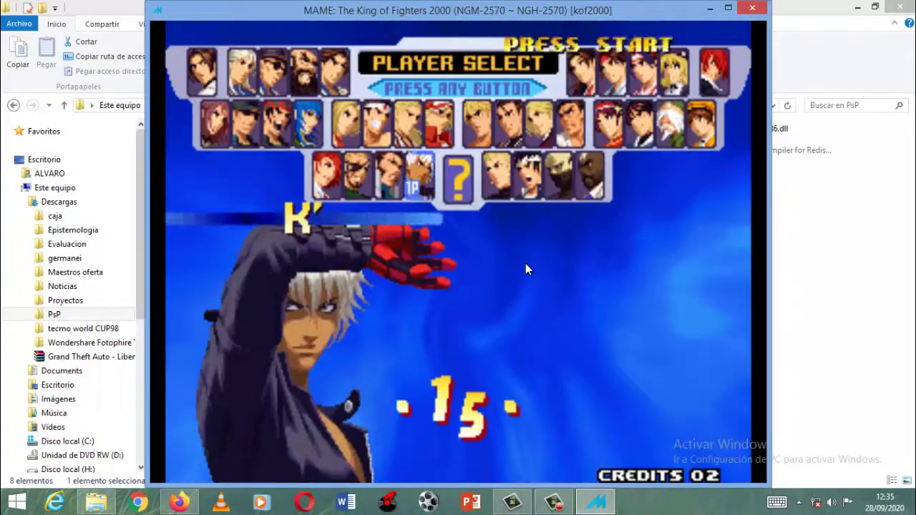
Choose Maxima, Joe and Mary as the fighting team, and exit the game to the machine list
key(Left)
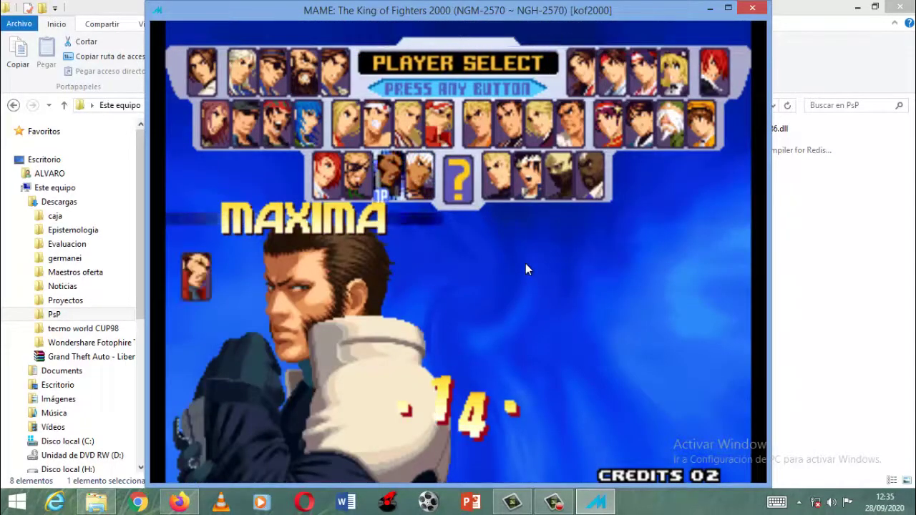
key(Up)
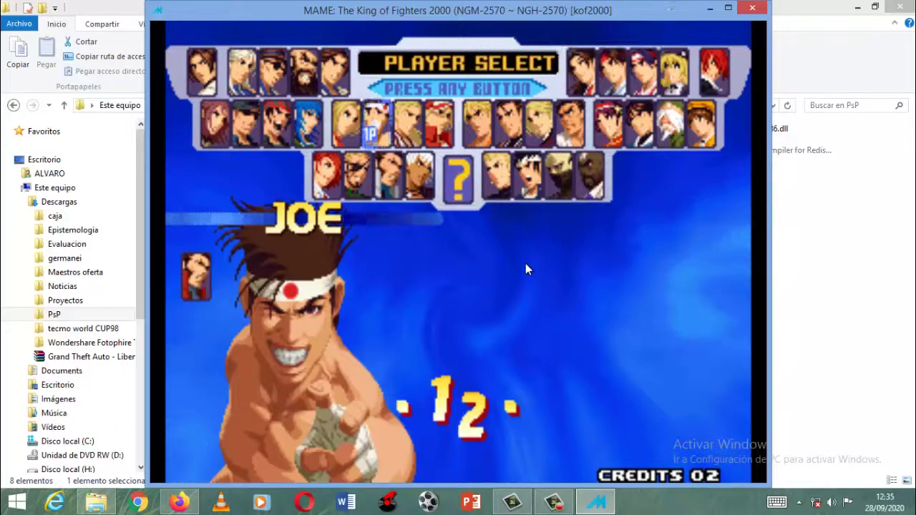
key(Left)
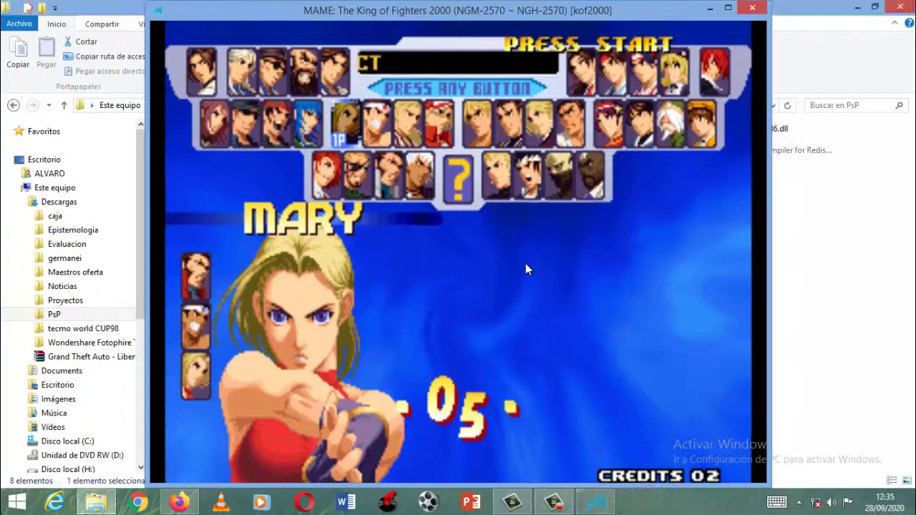
key(Escape)
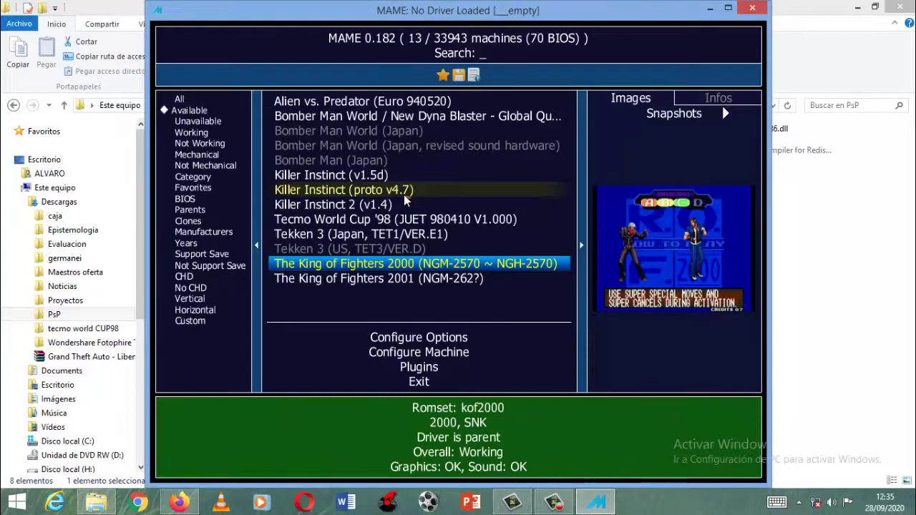
Review the Player 1 key assignments in MAME's general input settings
click(432, 342)
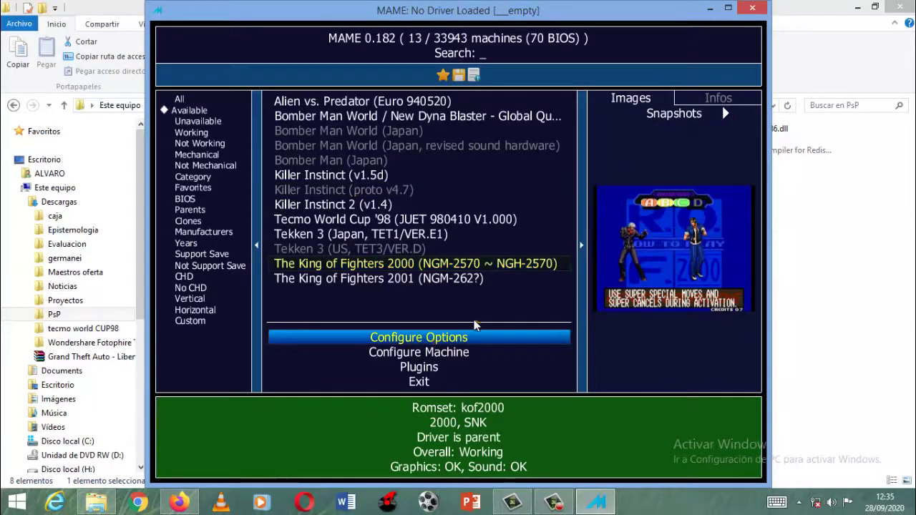
click(460, 335)
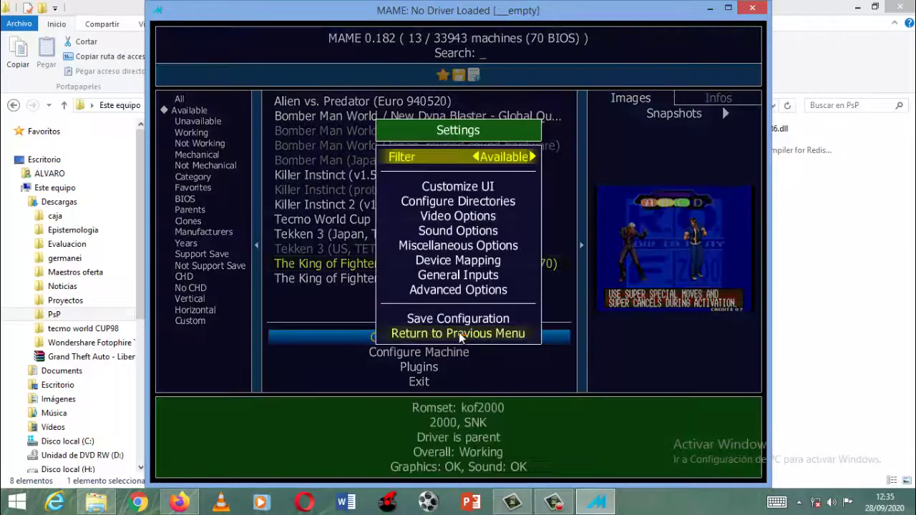
click(462, 277)
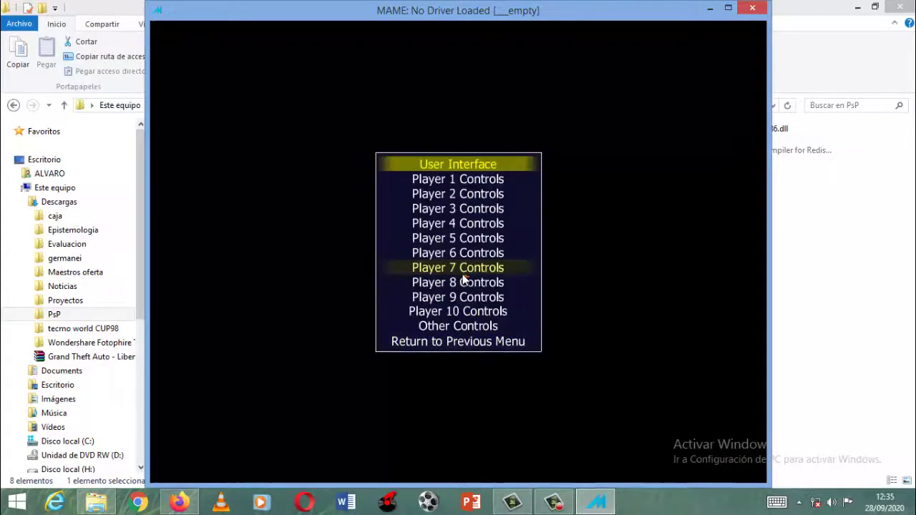
click(451, 181)
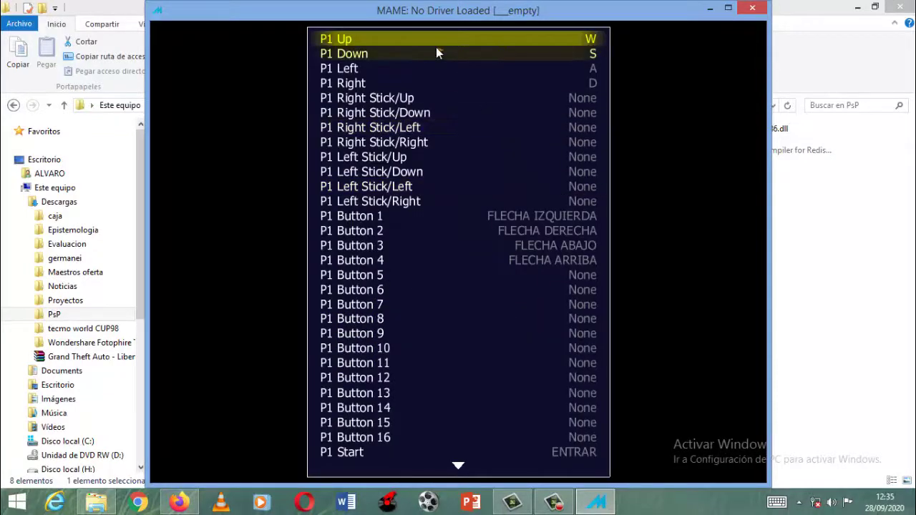
key(Escape)
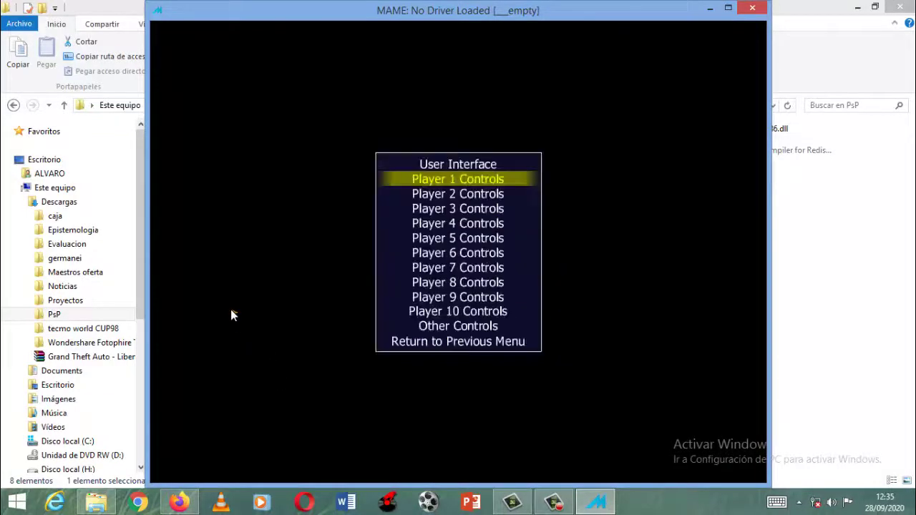
Review the Other Controls key assignments for player start and coin insertion, and go back to the settings
click(514, 325)
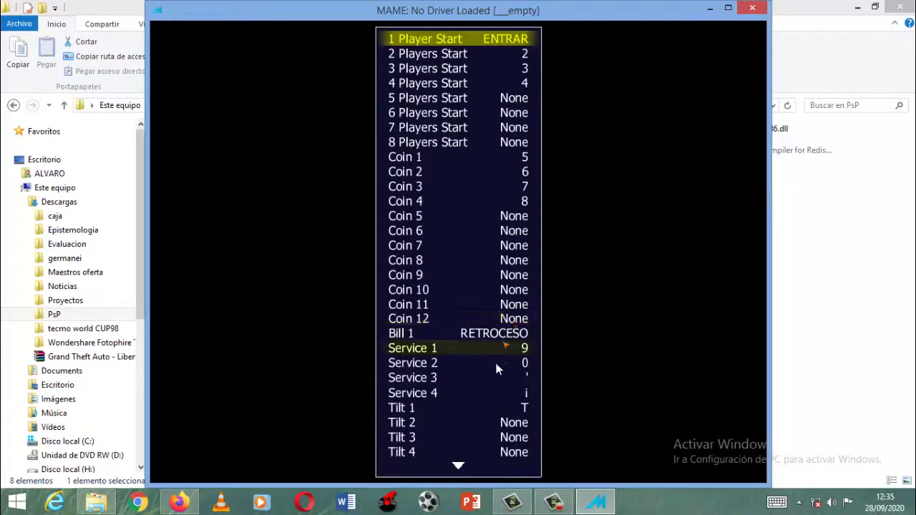
key(Down)
key(Down)
key(Down)
key(Down)
key(Down)
key(Down)
key(Down)
key(Down)
key(Down)
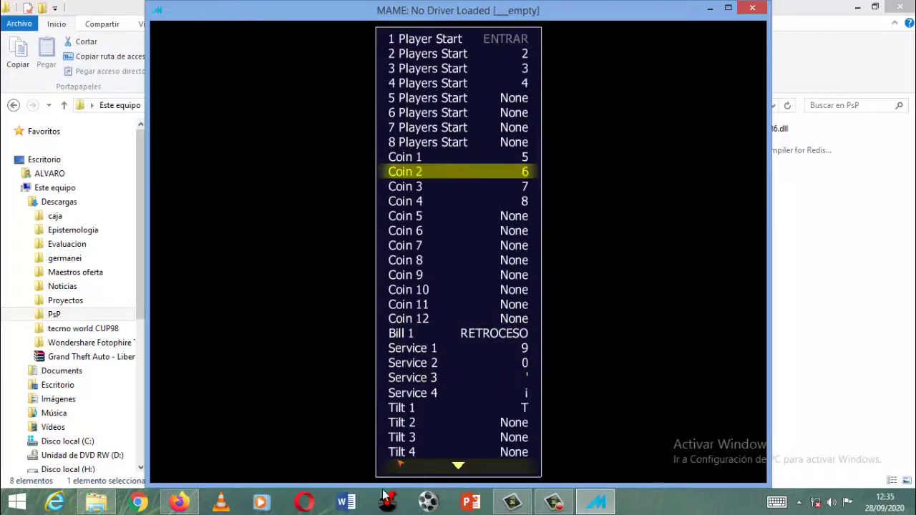
key(Escape)
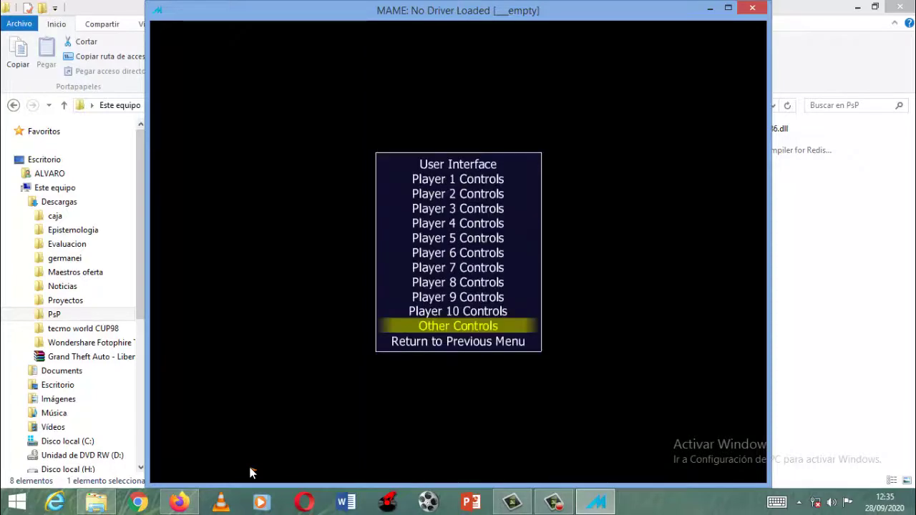
key(Escape)
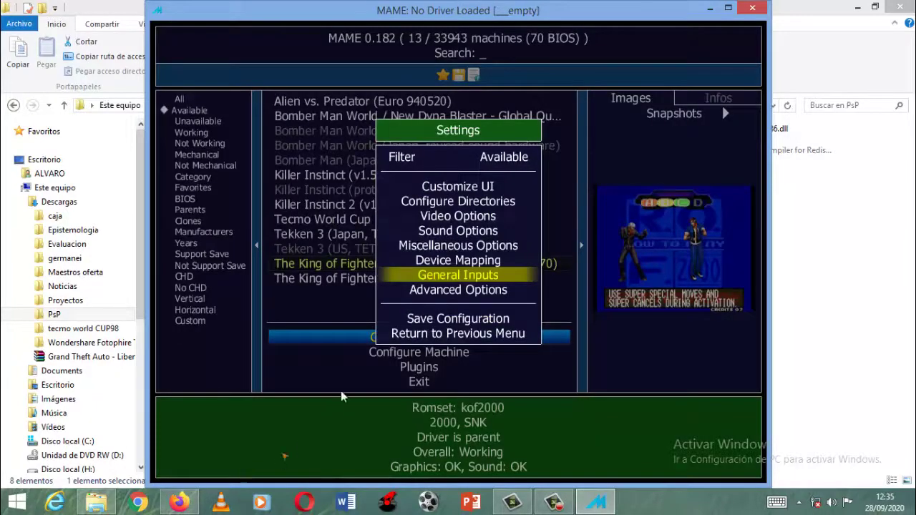
Review MAME's advanced performance, rotation and artwork options, and return to the machine list
click(423, 288)
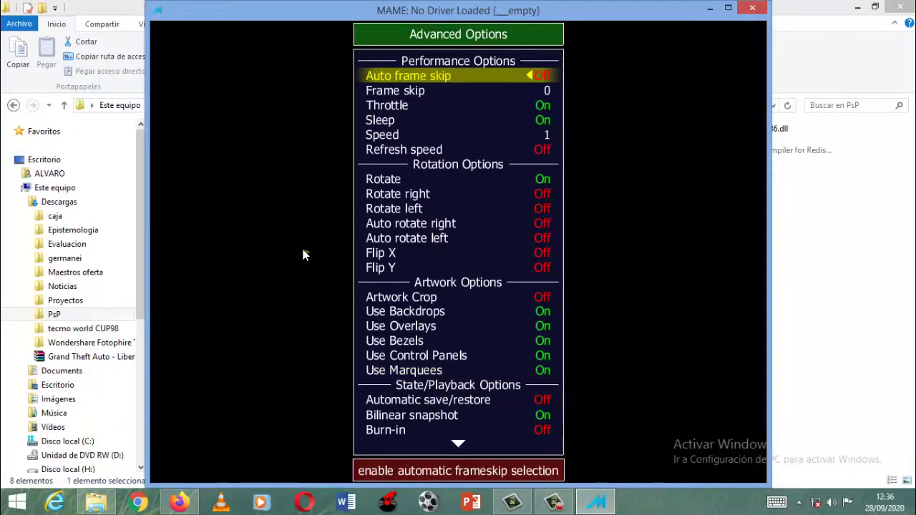
key(Escape)
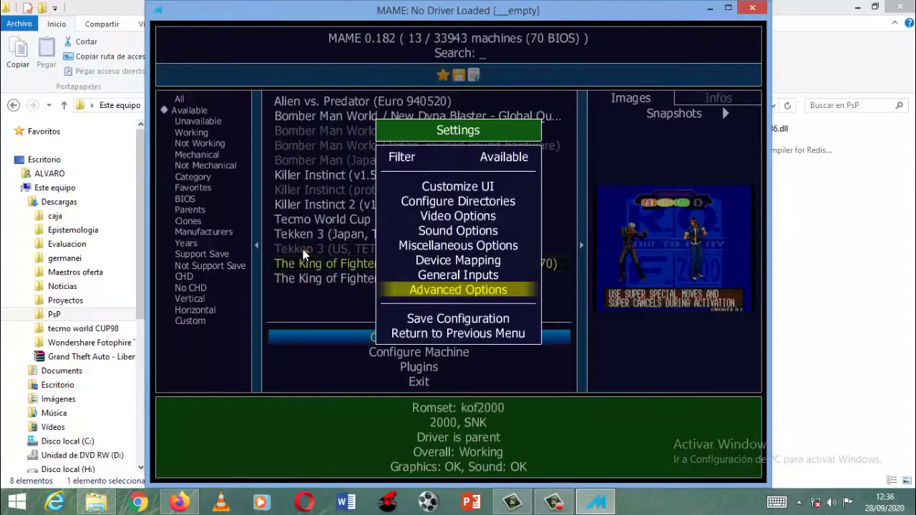
click(413, 334)
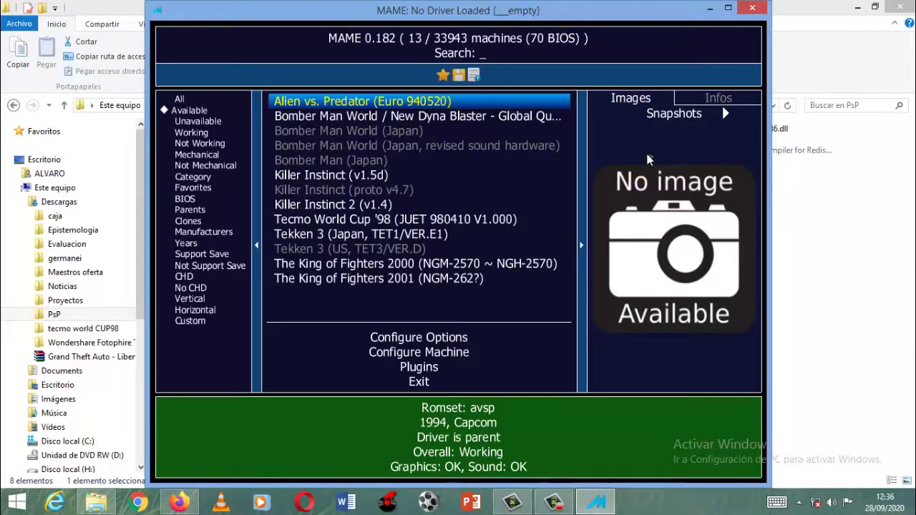
Clear the desktop by minimizing MAME and the PsP folder and closing the browser window
click(709, 9)
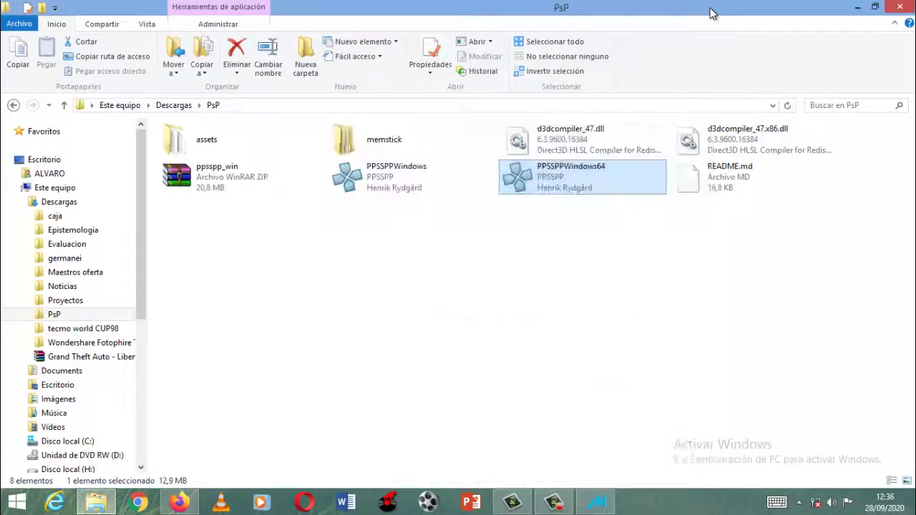
click(856, 9)
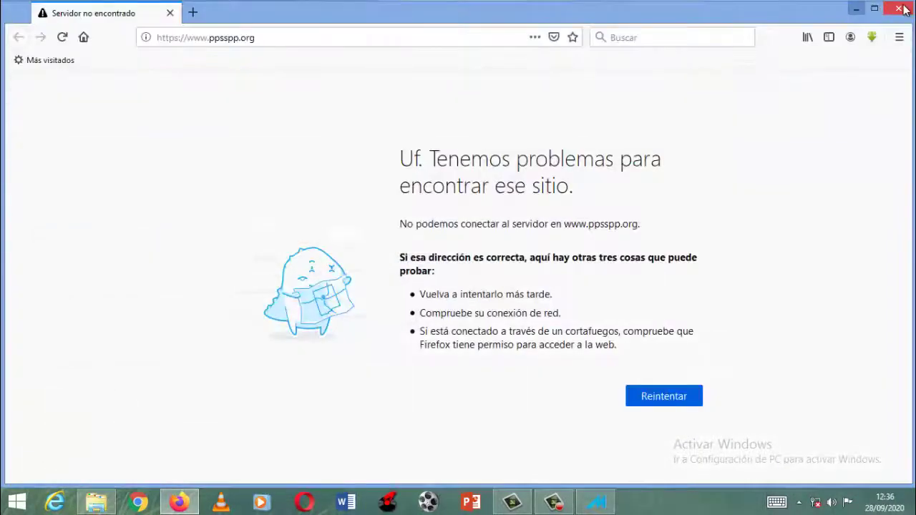
click(903, 9)
Open the file location of the mame64 desktop shortcut and look through the MamePC folder for the mame configuration file
right_click(873, 282)
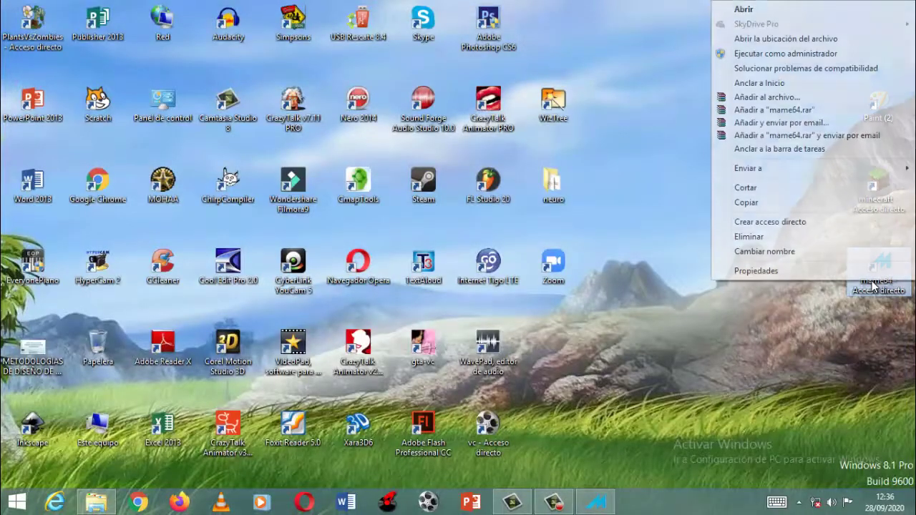
click(777, 40)
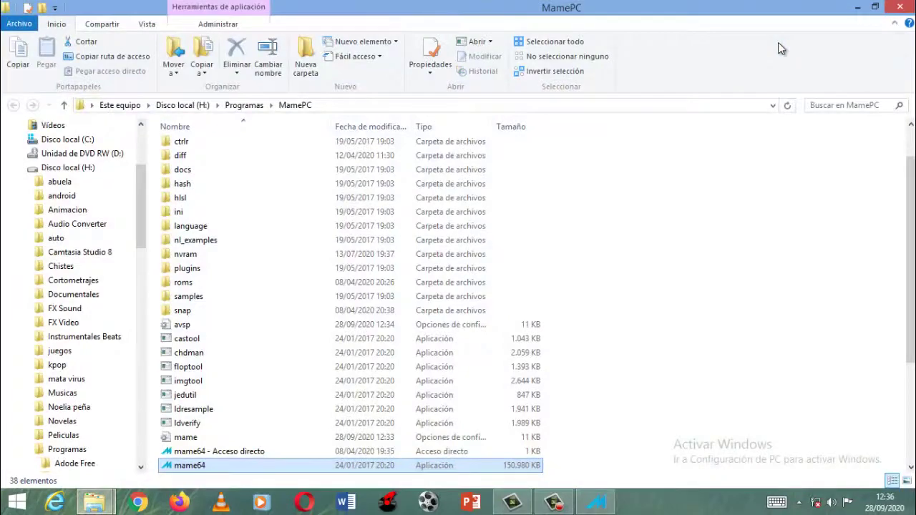
click(645, 309)
scroll(615, 351, down, 2)
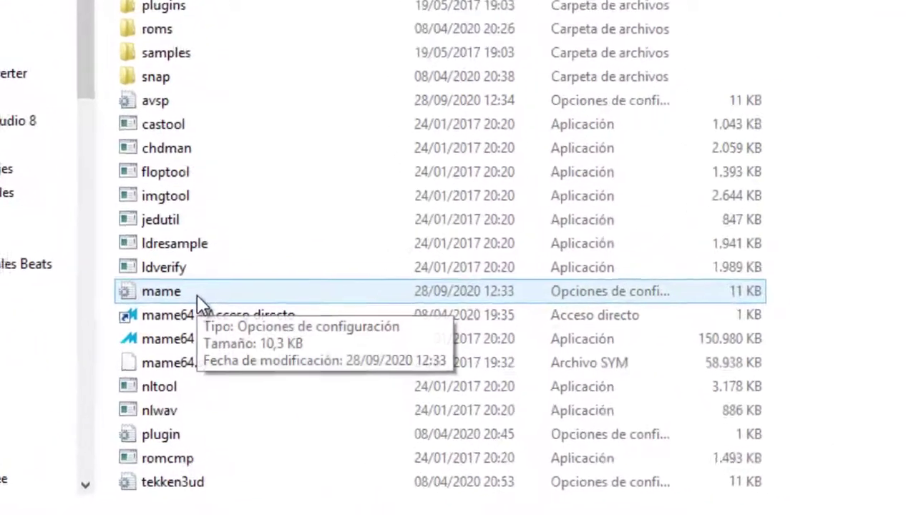
Request deletion of the mame configuration file, decline the confirmation, and close the MamePC folder
click(194, 352)
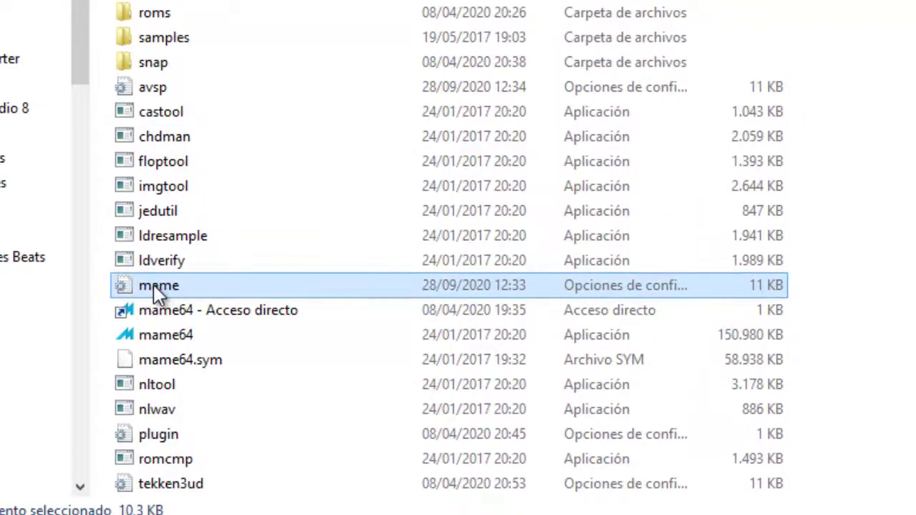
right_click(219, 289)
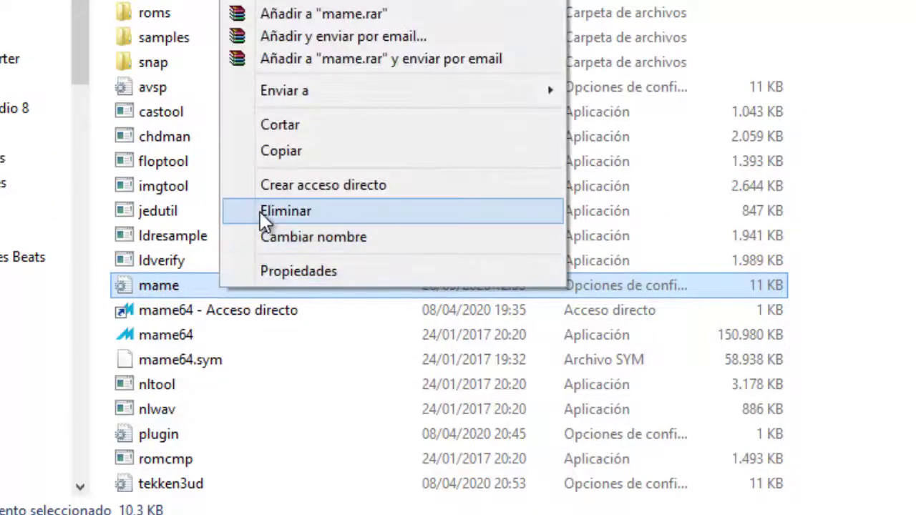
click(261, 213)
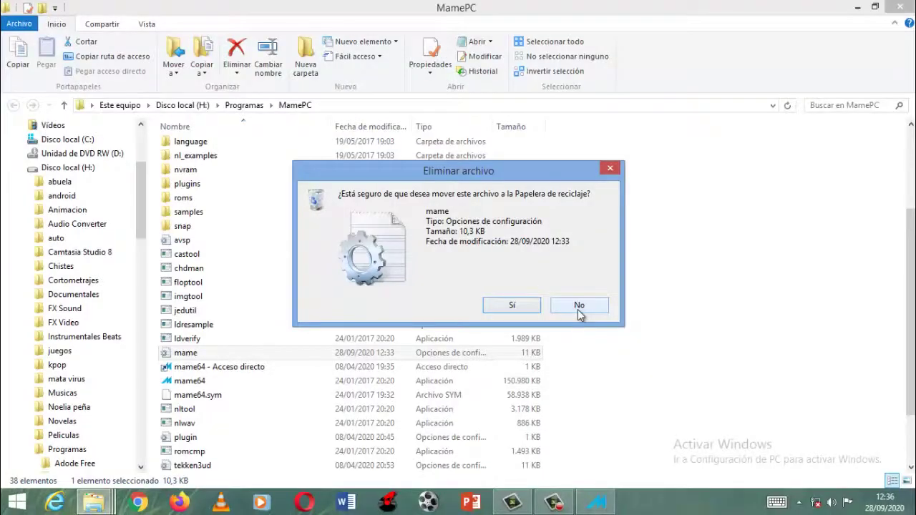
click(578, 308)
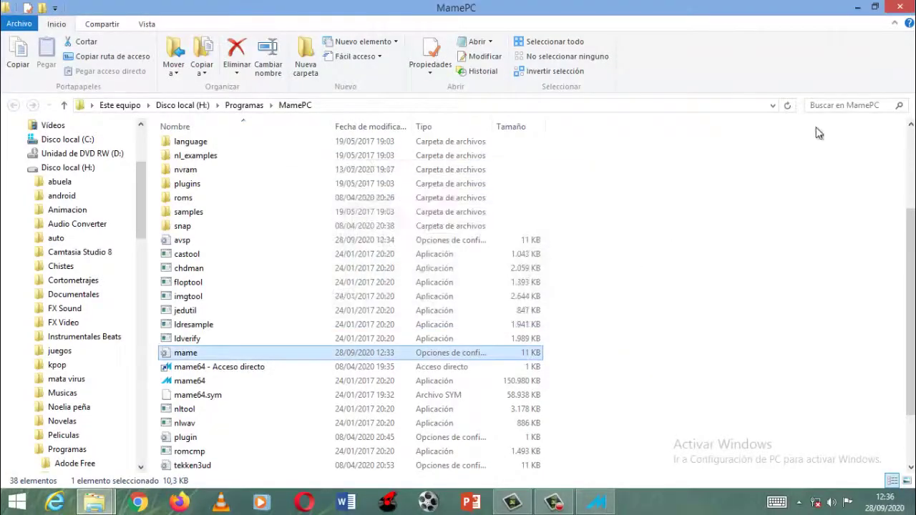
click(903, 7)
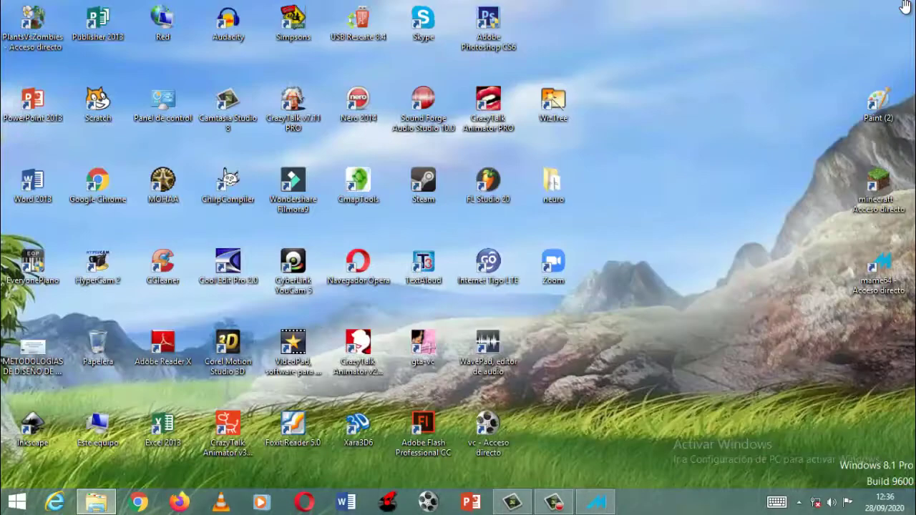
Launch MAME from its desktop shortcut and try to start the Japan and US versions of Tekken 3
double_click(858, 257)
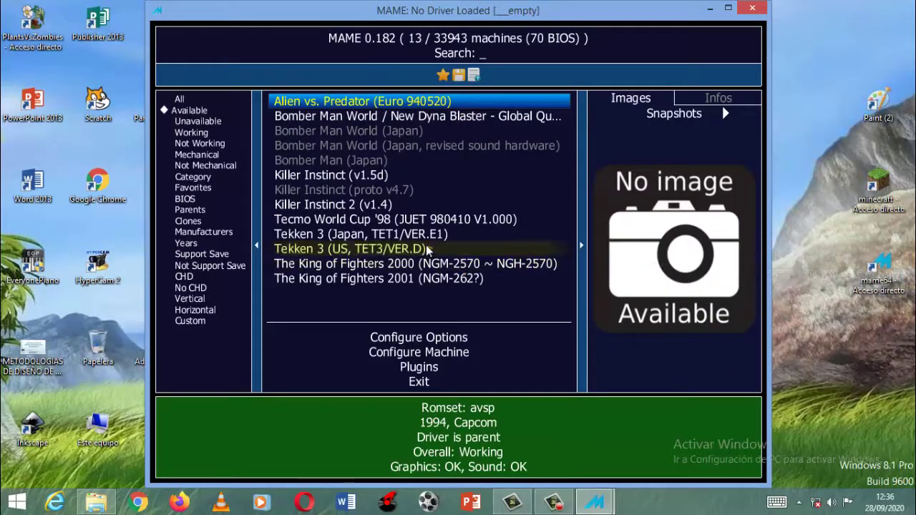
click(386, 239)
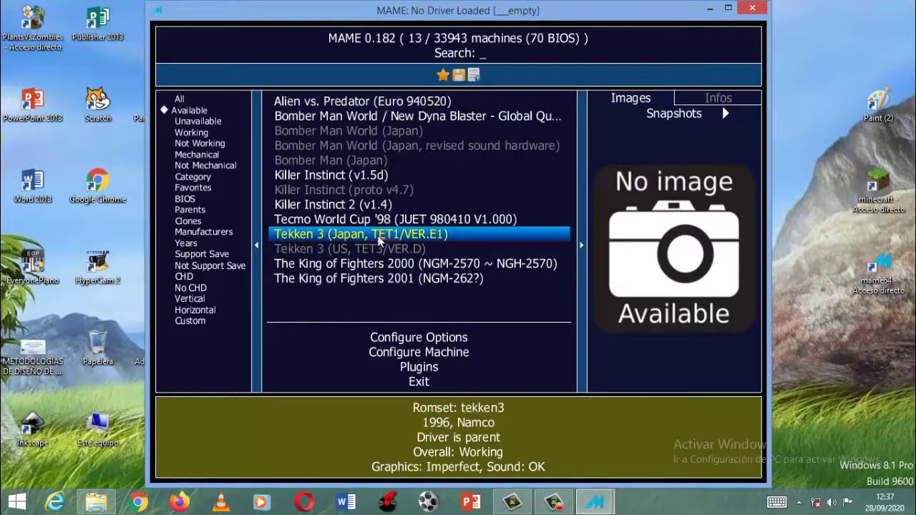
double_click(378, 238)
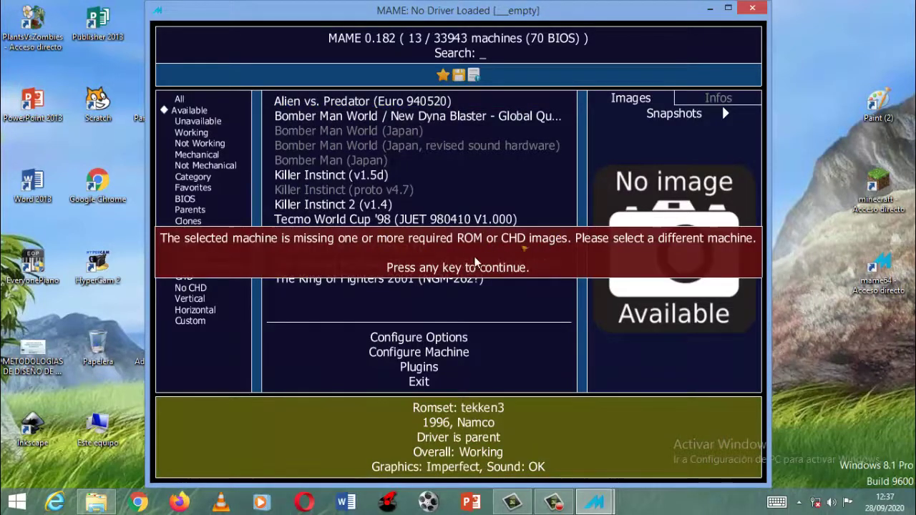
click(546, 213)
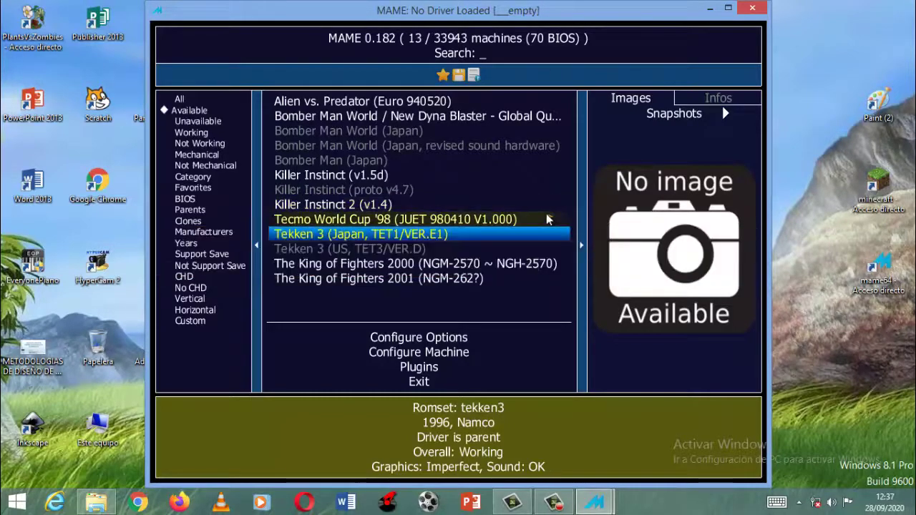
double_click(468, 248)
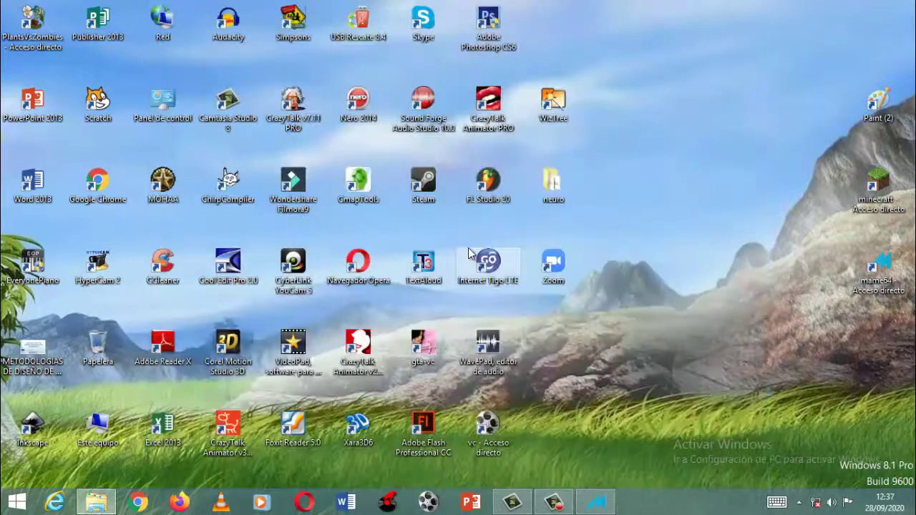
Restore the minimized MAME window and close it
click(594, 503)
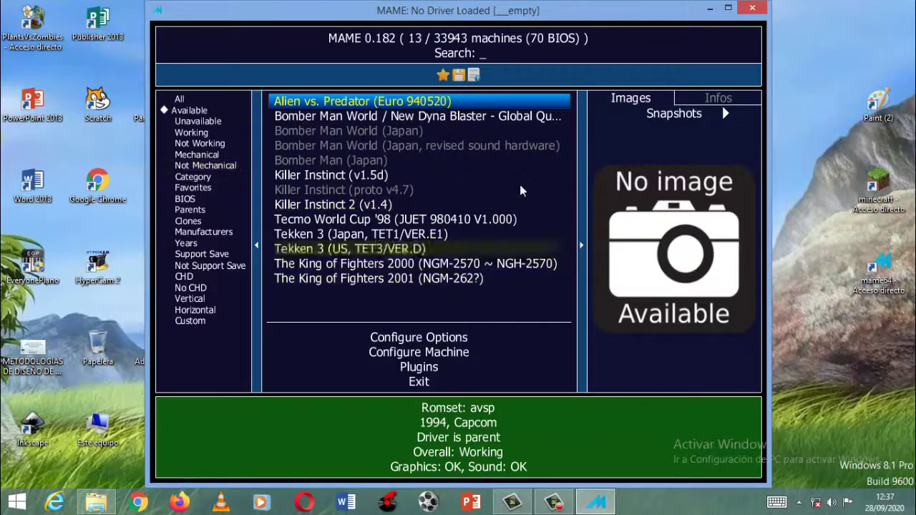
click(754, 10)
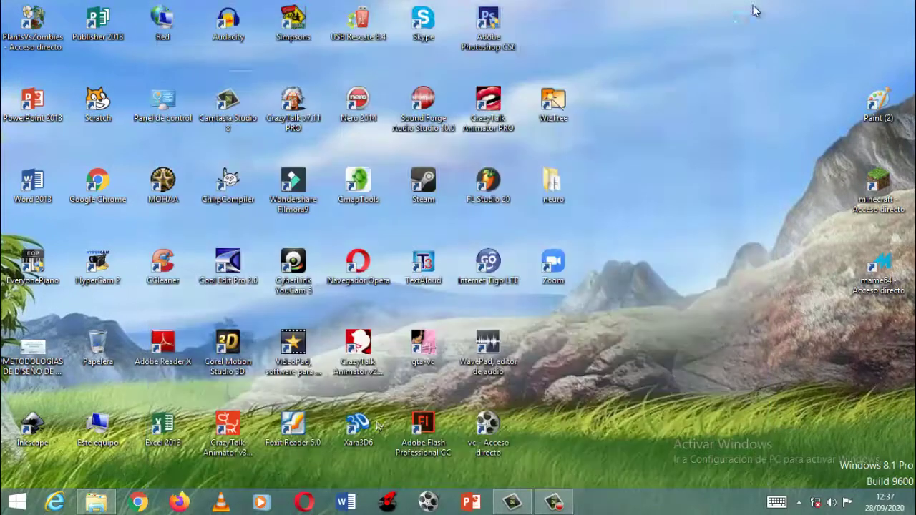
Switch to the PsP folder, bring up PPSSPP and exit it, and close the folder
click(95, 503)
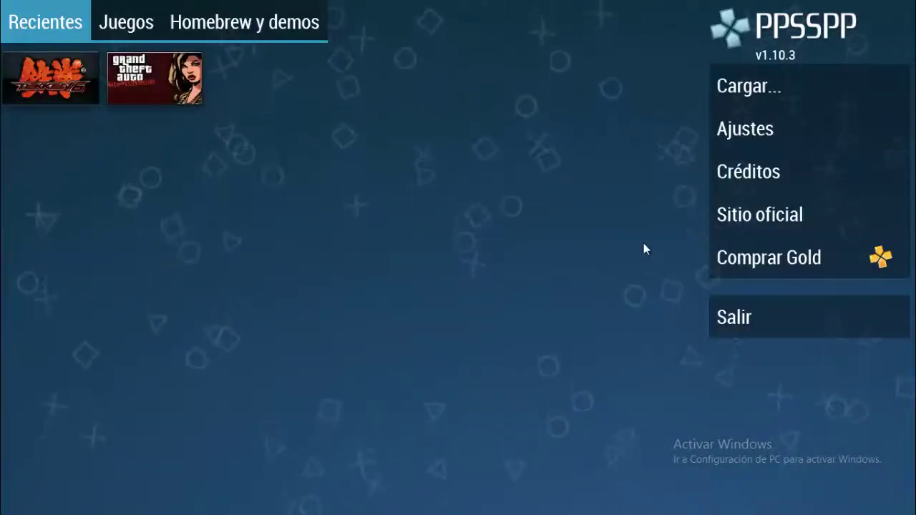
click(762, 324)
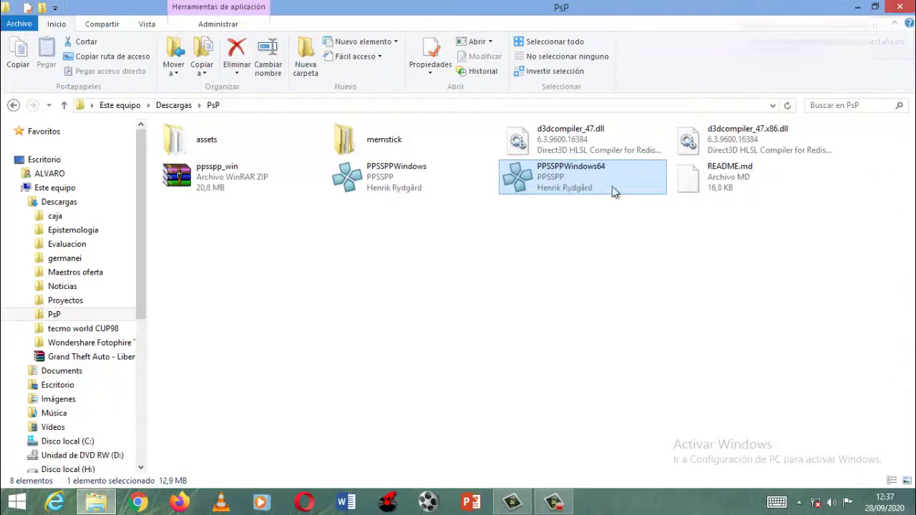
click(901, 7)
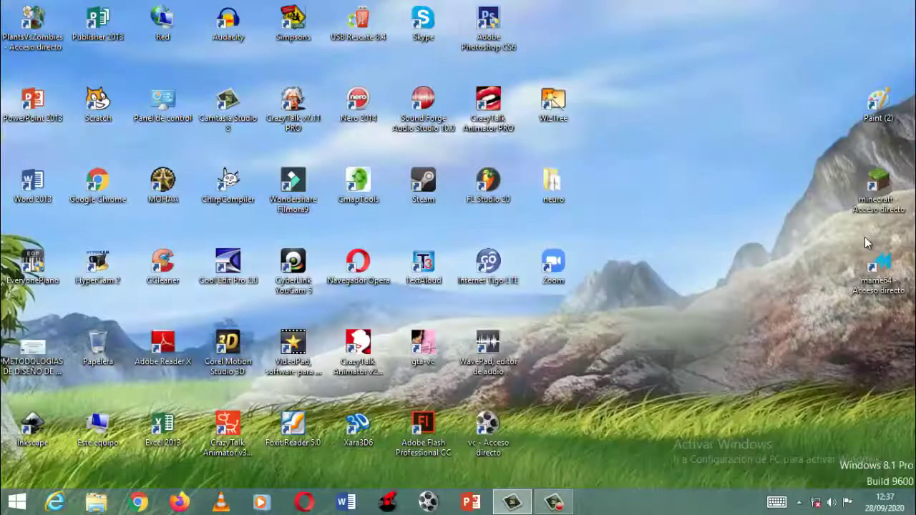
Launch MAME again from the mame64 desktop shortcut
double_click(878, 283)
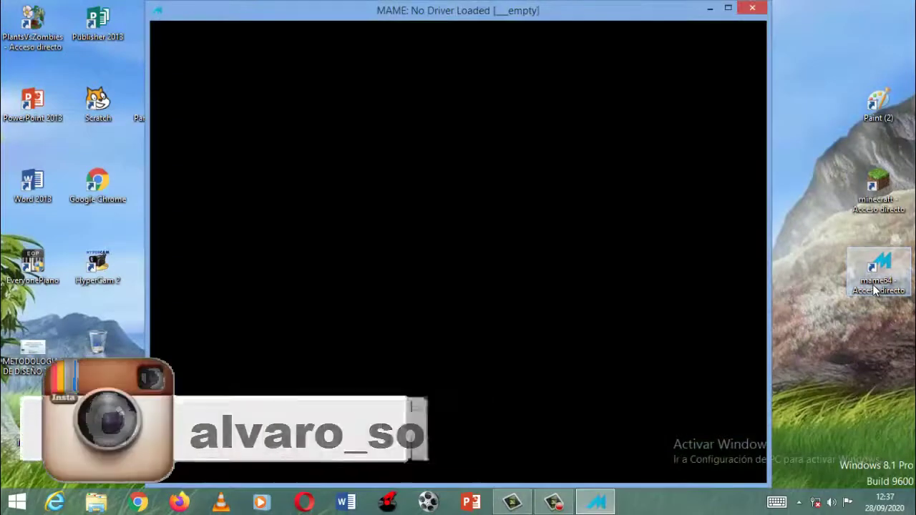